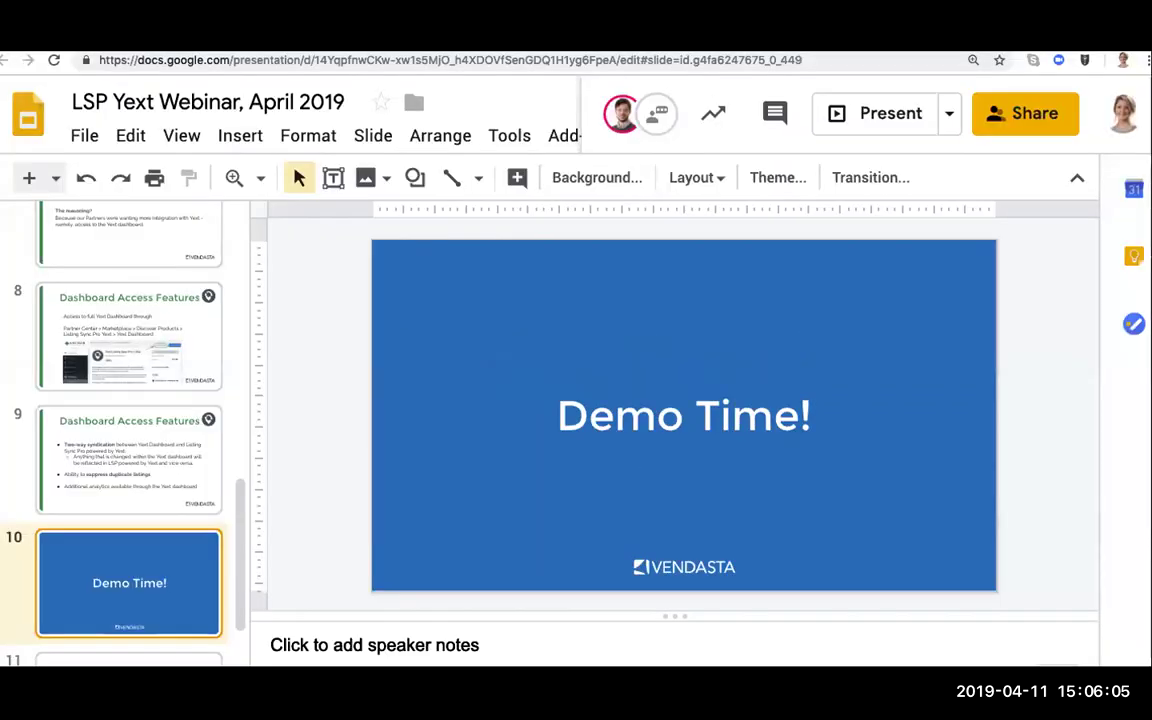
Switch to the Yext Listing Sync Pro | USA product page in Partner Center and read the FAQ about fields unable to sync.
key("ctrl+Tab")
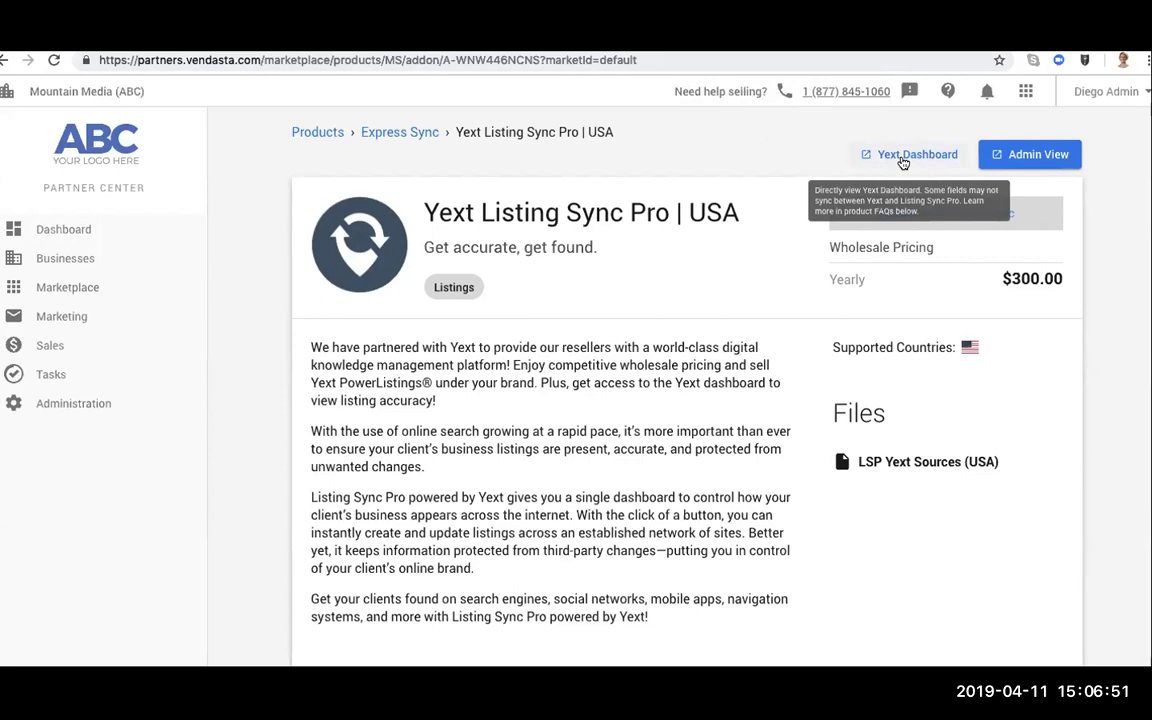
scroll(757, 242, "down", 8)
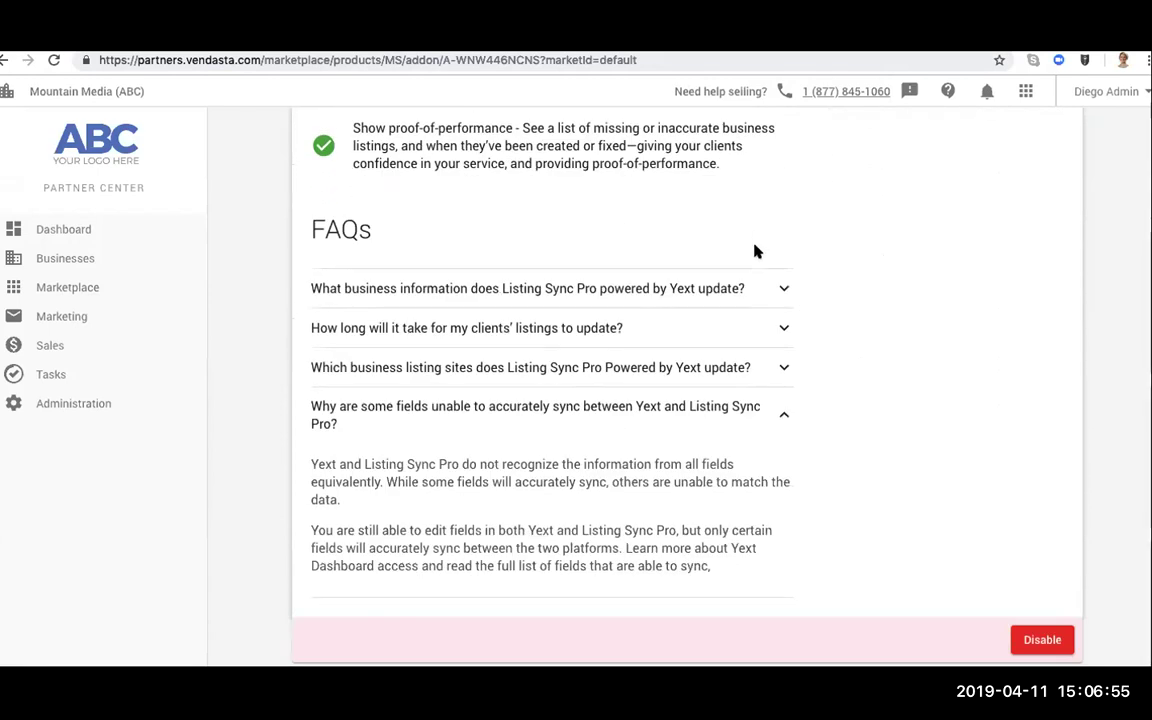
scroll(655, 418, "up", 1)
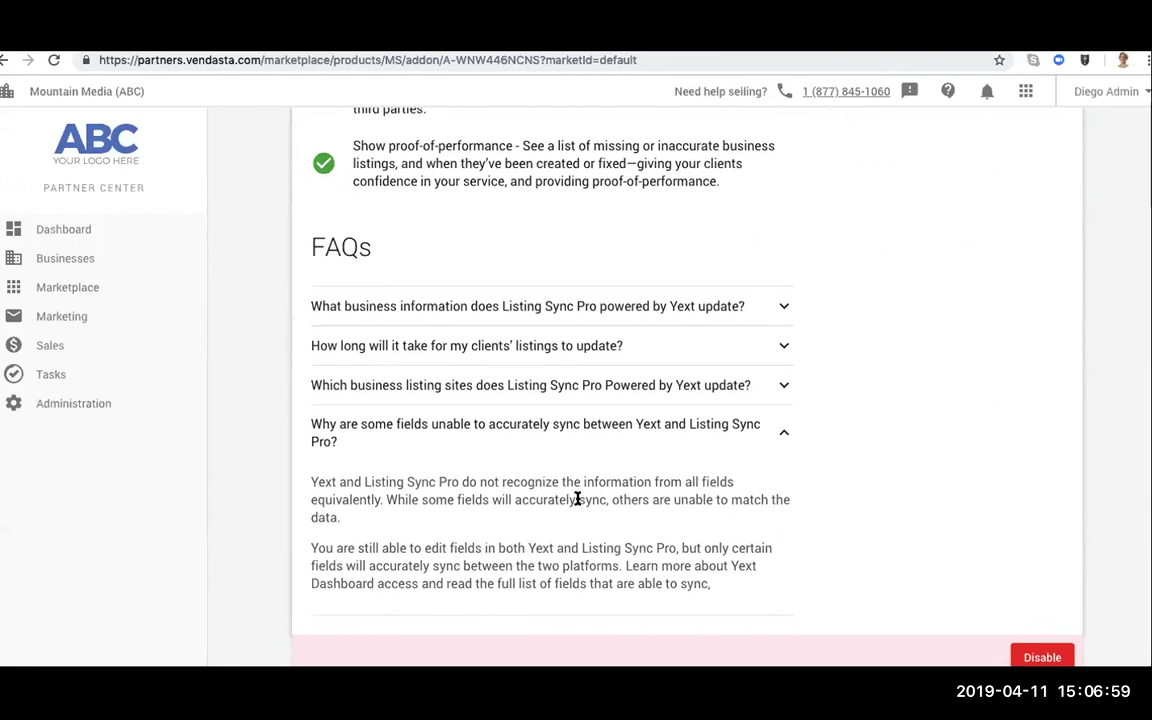
scroll(591, 425, "up", 1)
scroll(591, 425, "up", 1)
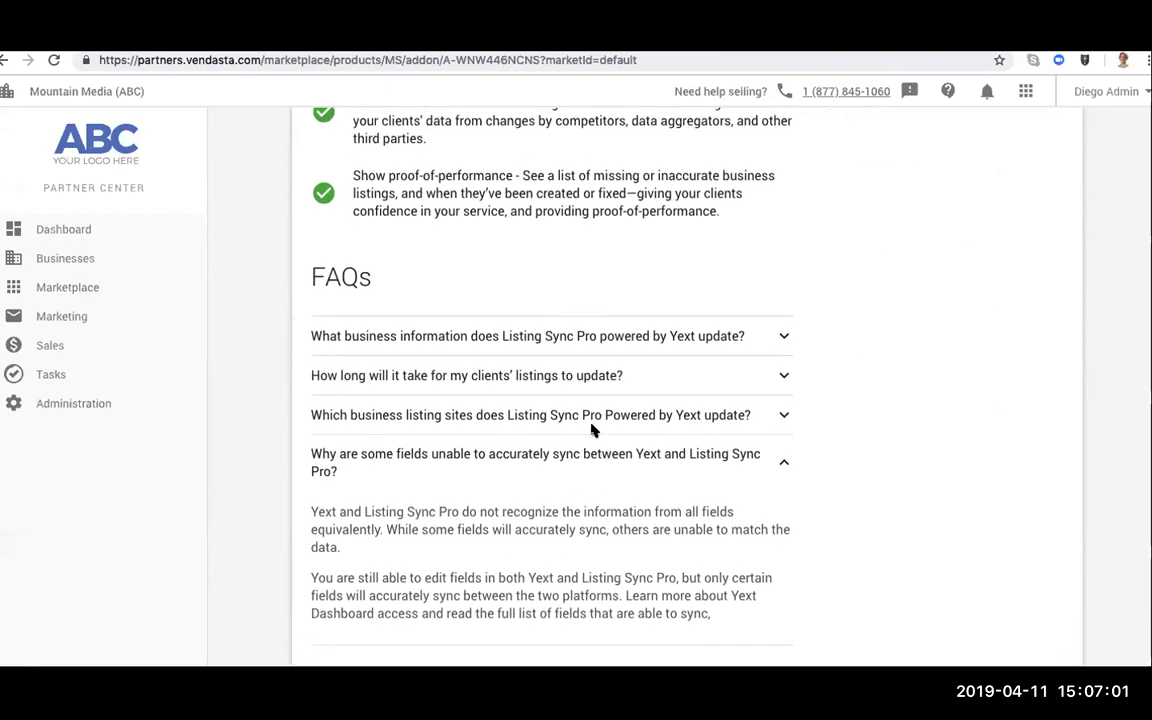
Read the support article on direct Yext Dashboard access, including the fields able to accurately sync, and close it.
left_click(318, 48)
left_click(289, 47)
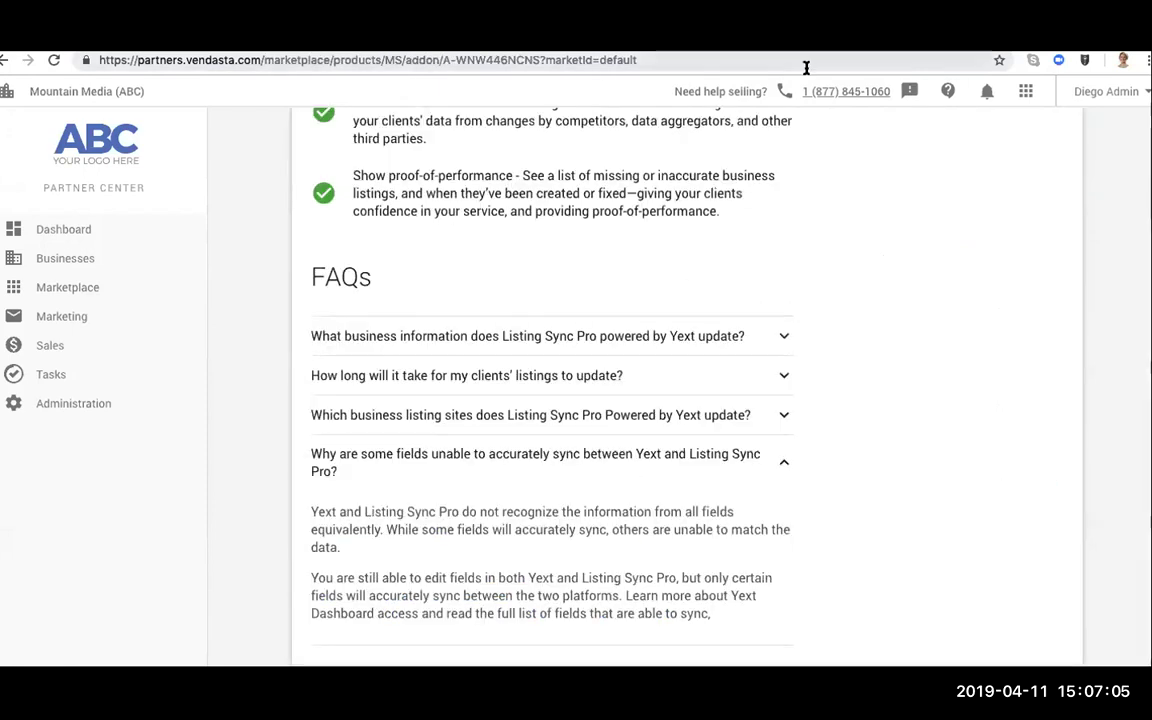
left_click(718, 48)
scroll(950, 299, "down", 5)
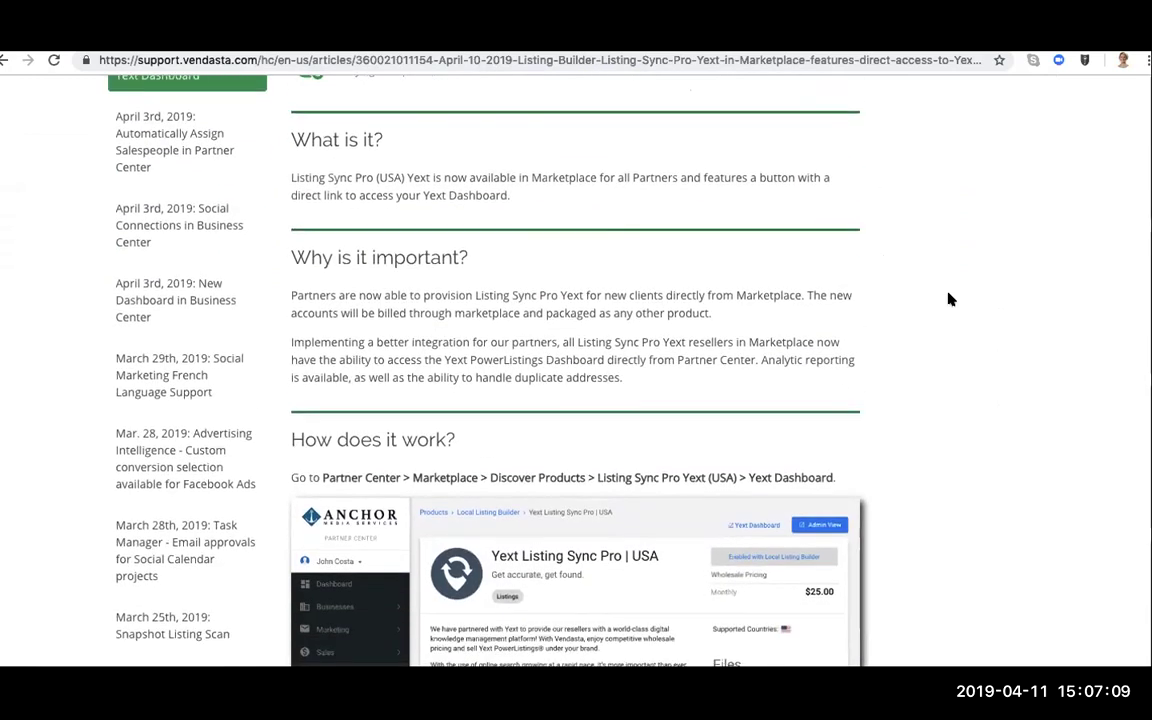
scroll(950, 299, "down", 3)
scroll(950, 299, "down", 6)
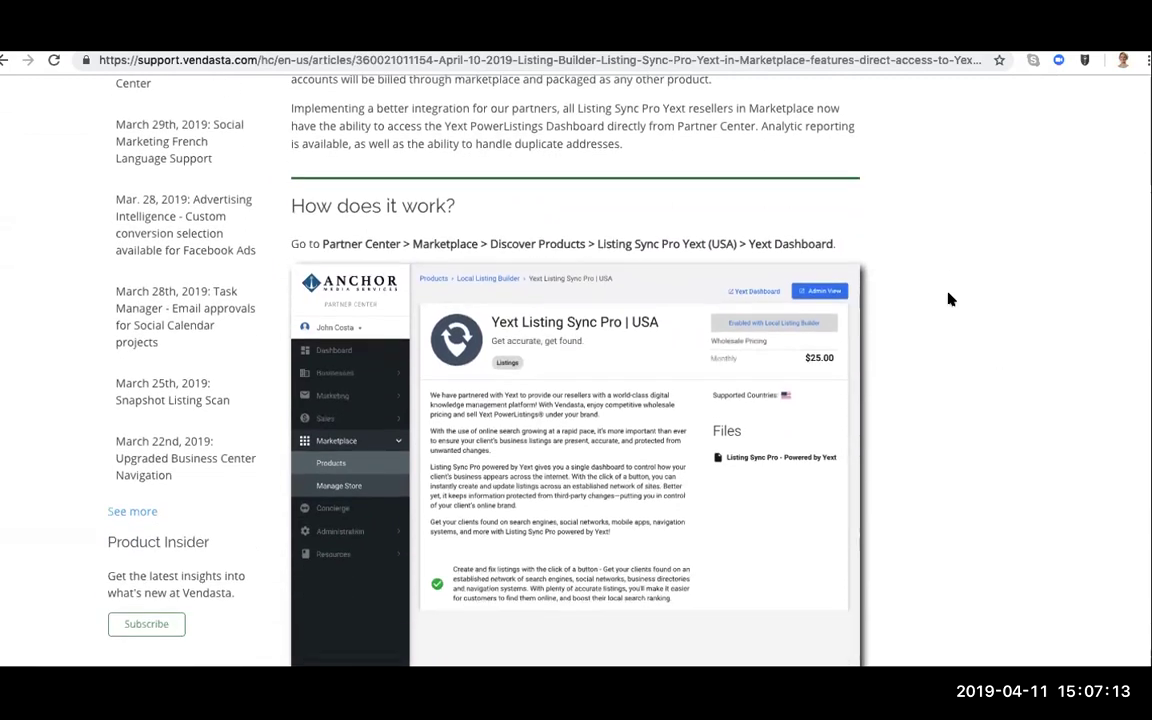
scroll(950, 299, "down", 4)
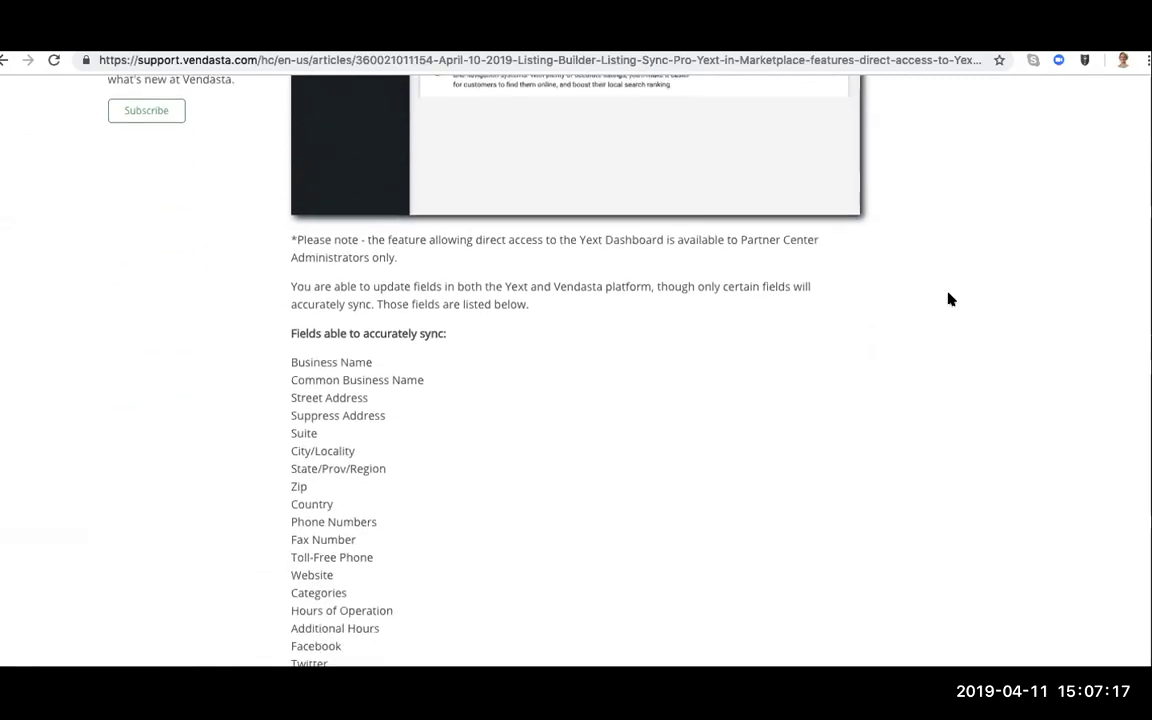
scroll(722, 103, "up", 10)
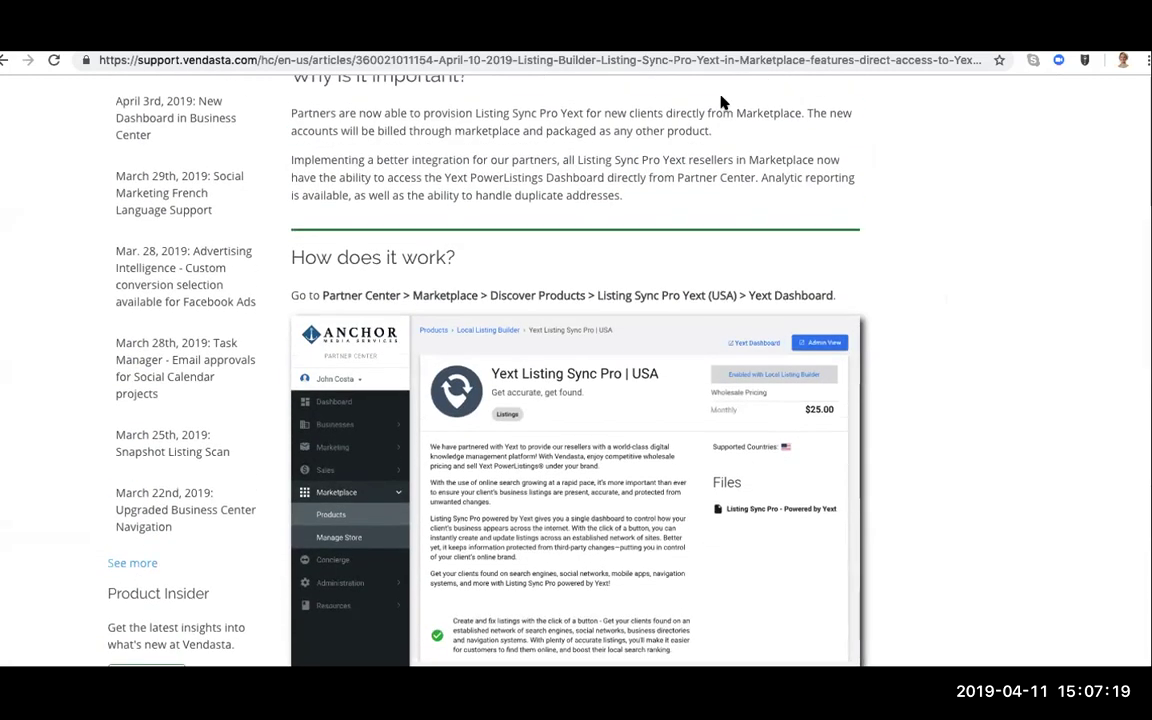
key("ctrl+w")
Open the VIA UNO Cucina Italiana & Bar location in the Yext dashboard and review its core information.
scroll(935, 340, "up", 4)
scroll(935, 340, "up", 6)
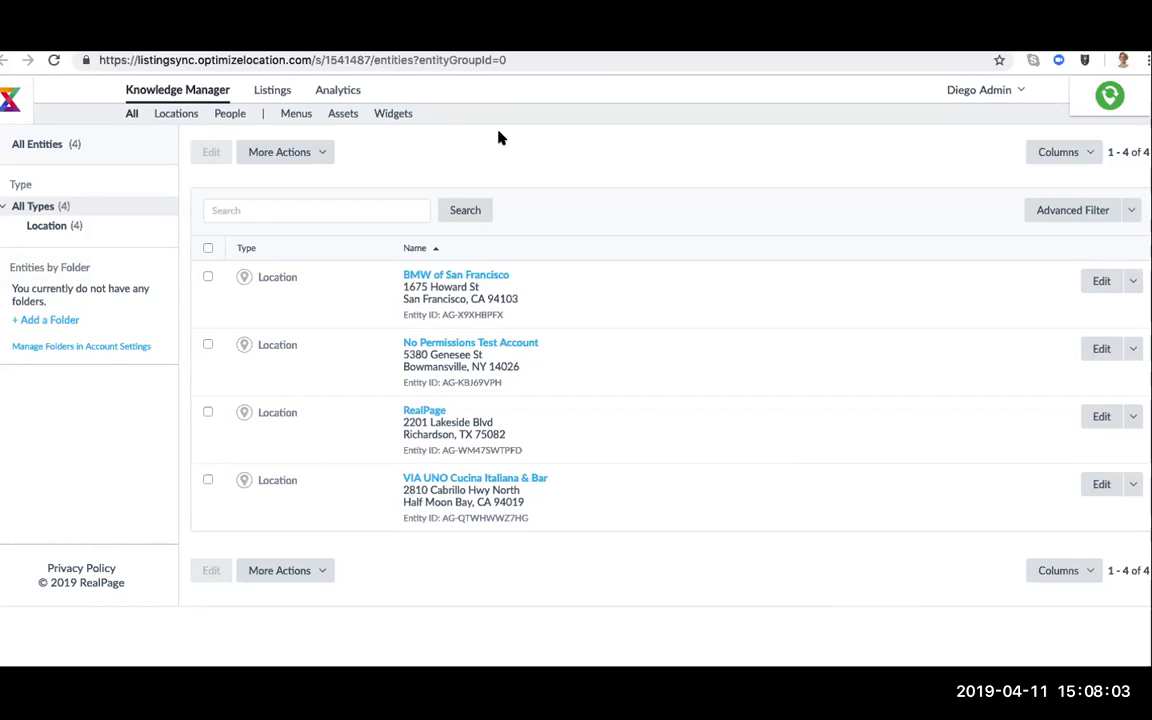
left_click(483, 478)
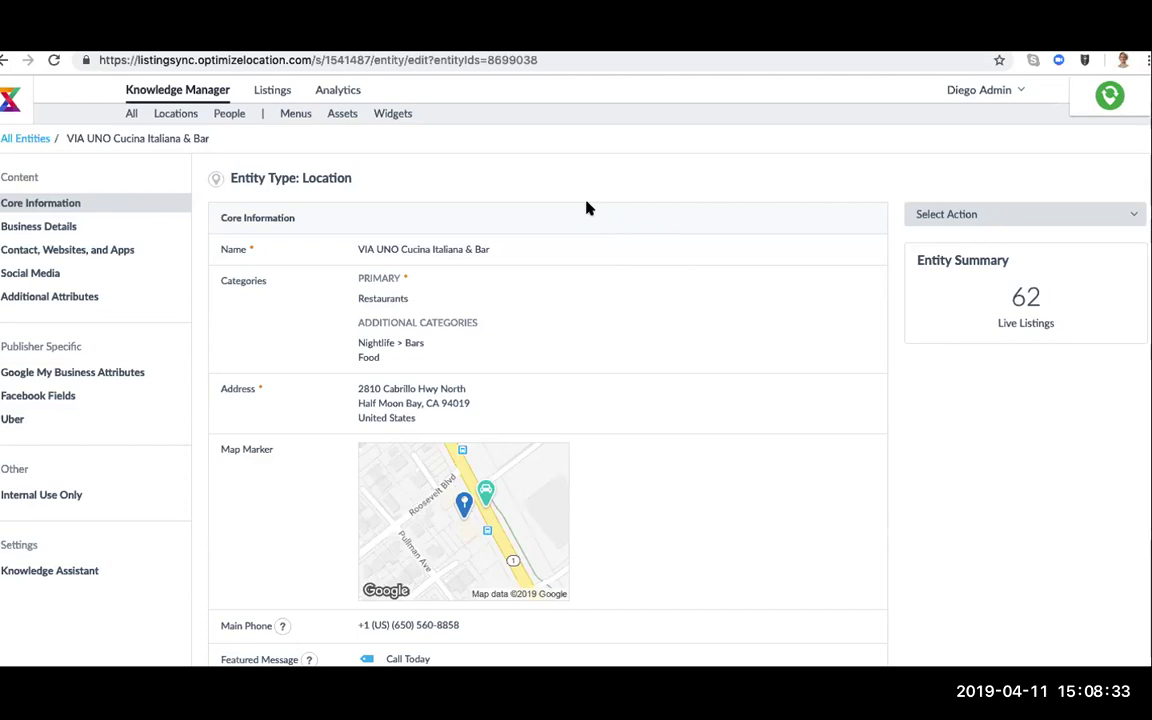
scroll(609, 207, "down", 2)
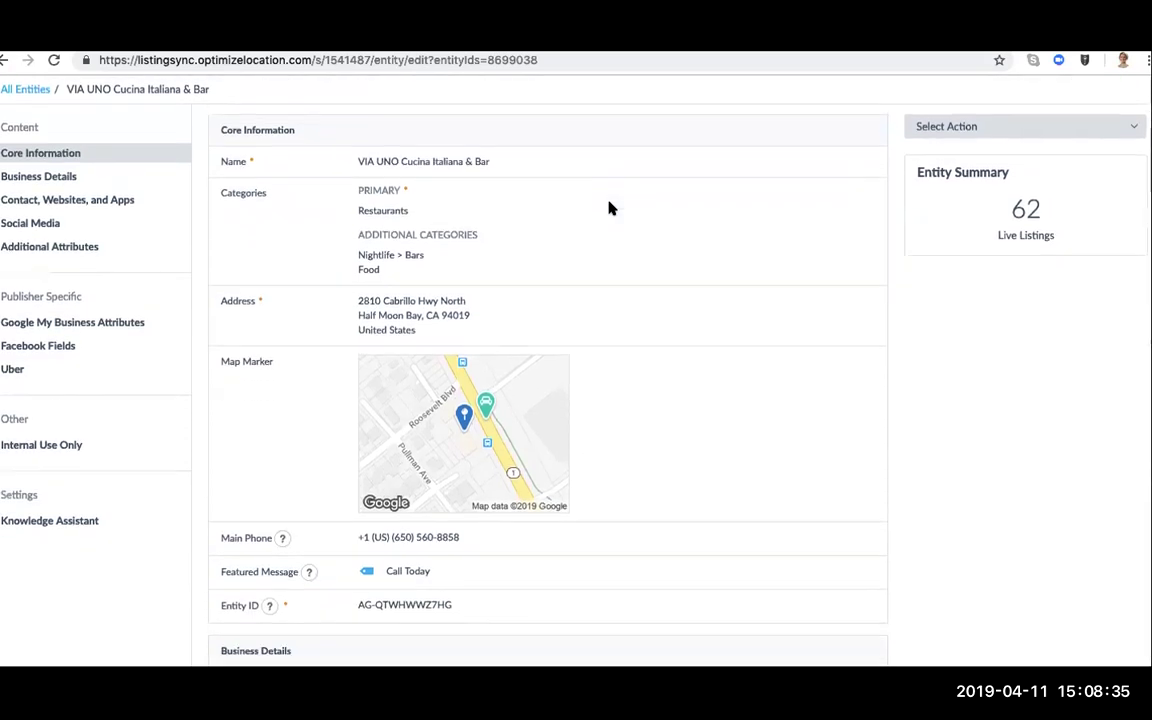
scroll(609, 207, "down", 2)
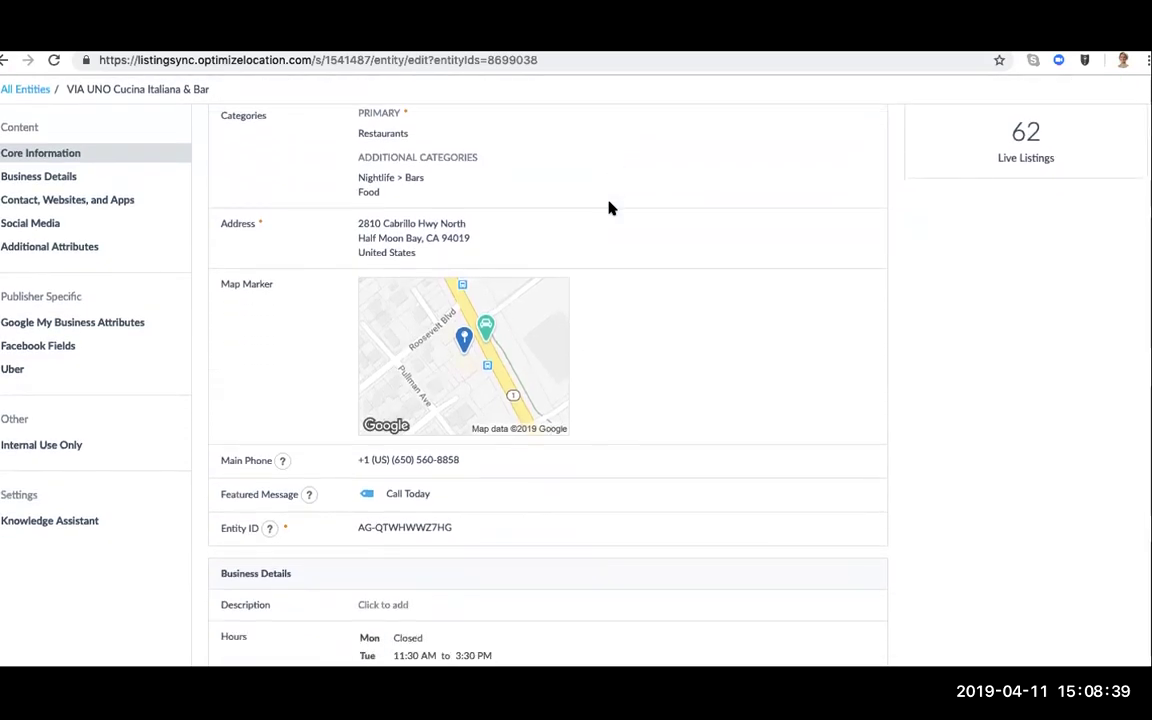
scroll(611, 208, "down", 1)
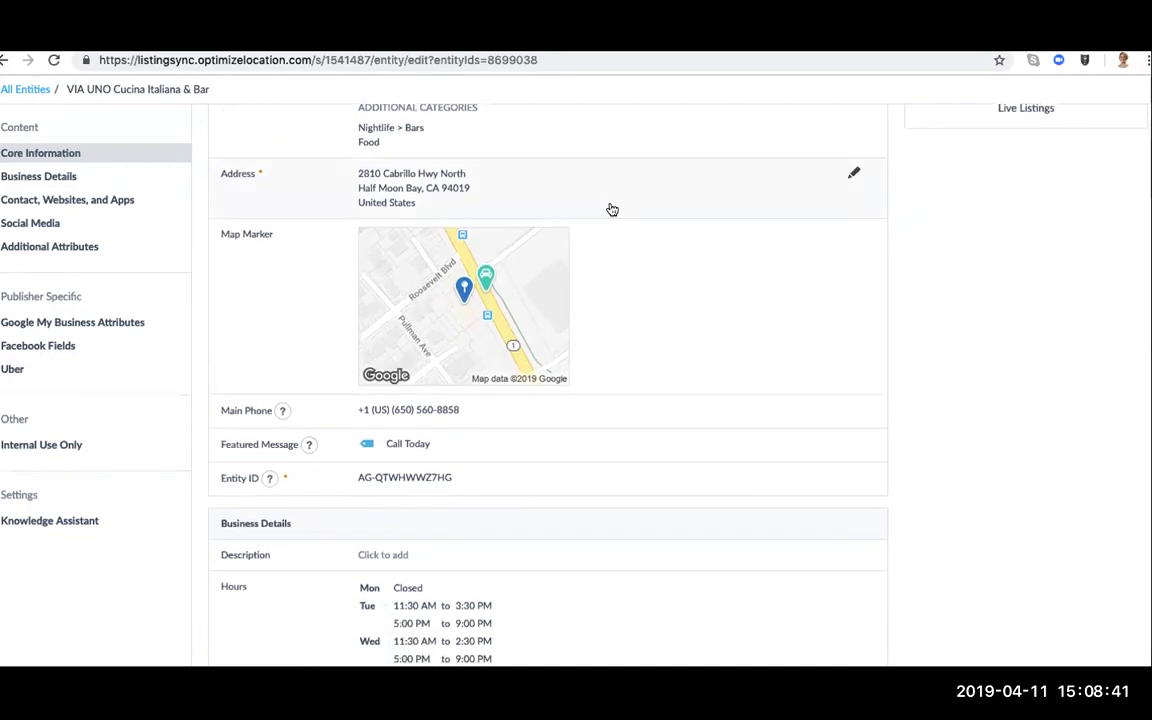
scroll(613, 209, "up", 2)
scroll(613, 209, "up", 2)
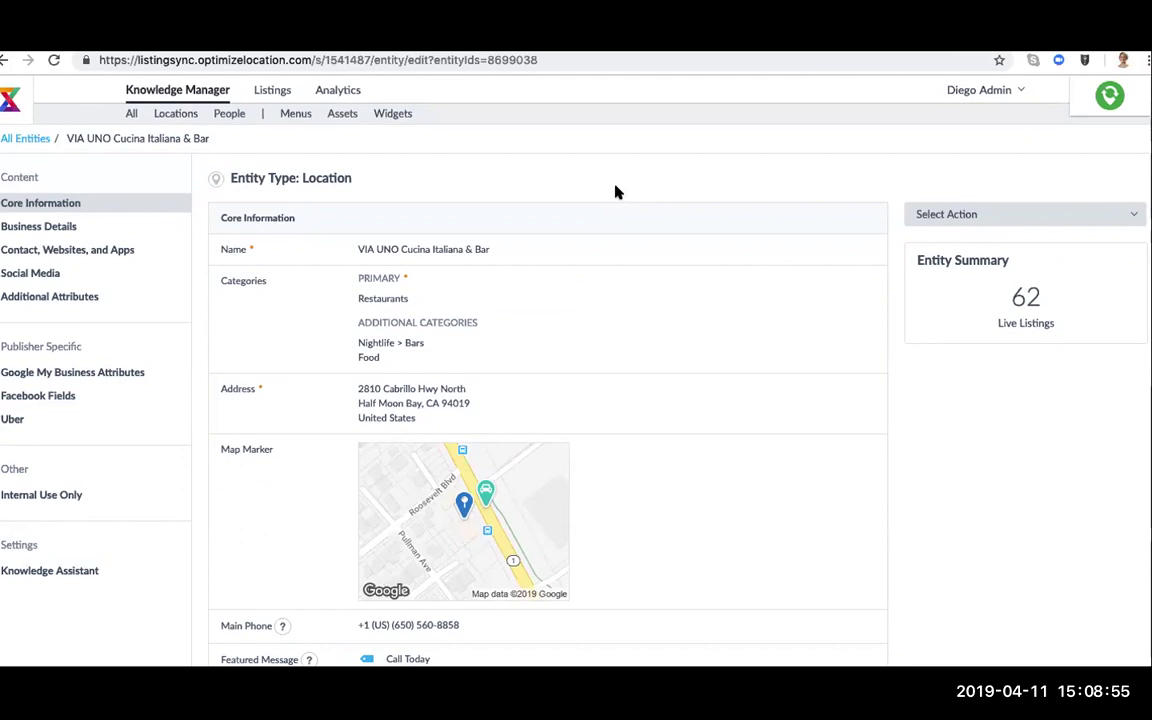
Replace the last four digits of the location's Main Phone with the new digits and save the number.
scroll(615, 231, "down", 2)
scroll(615, 231, "down", 3)
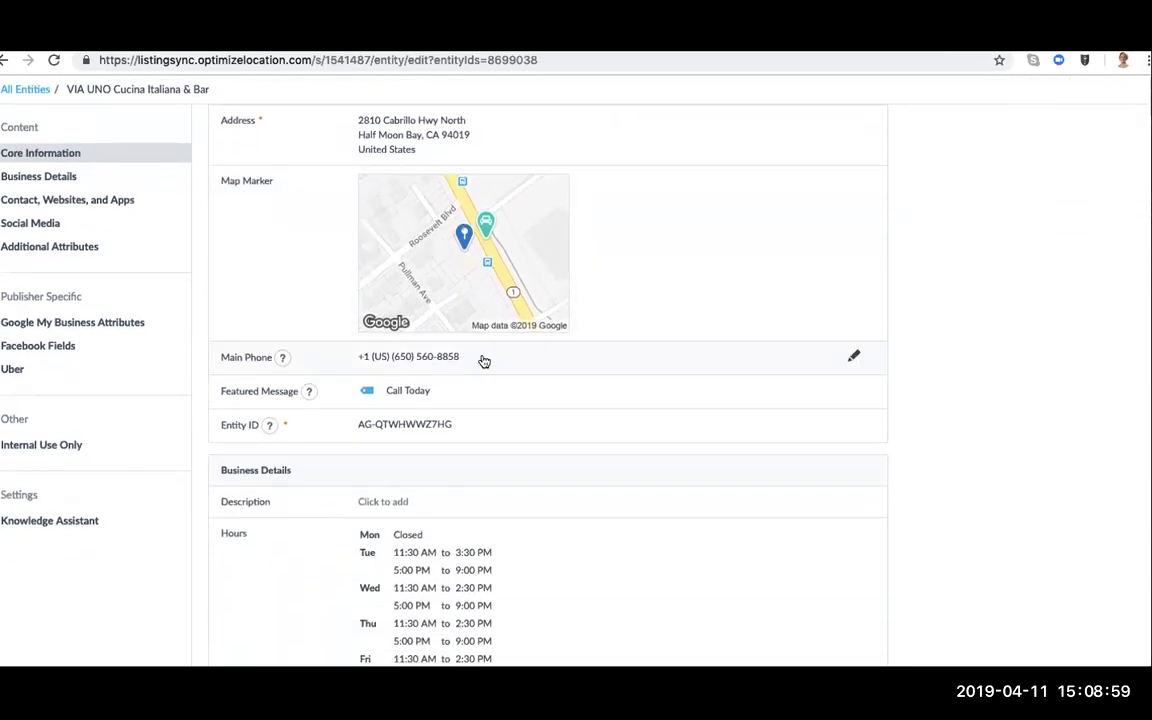
left_click(853, 356)
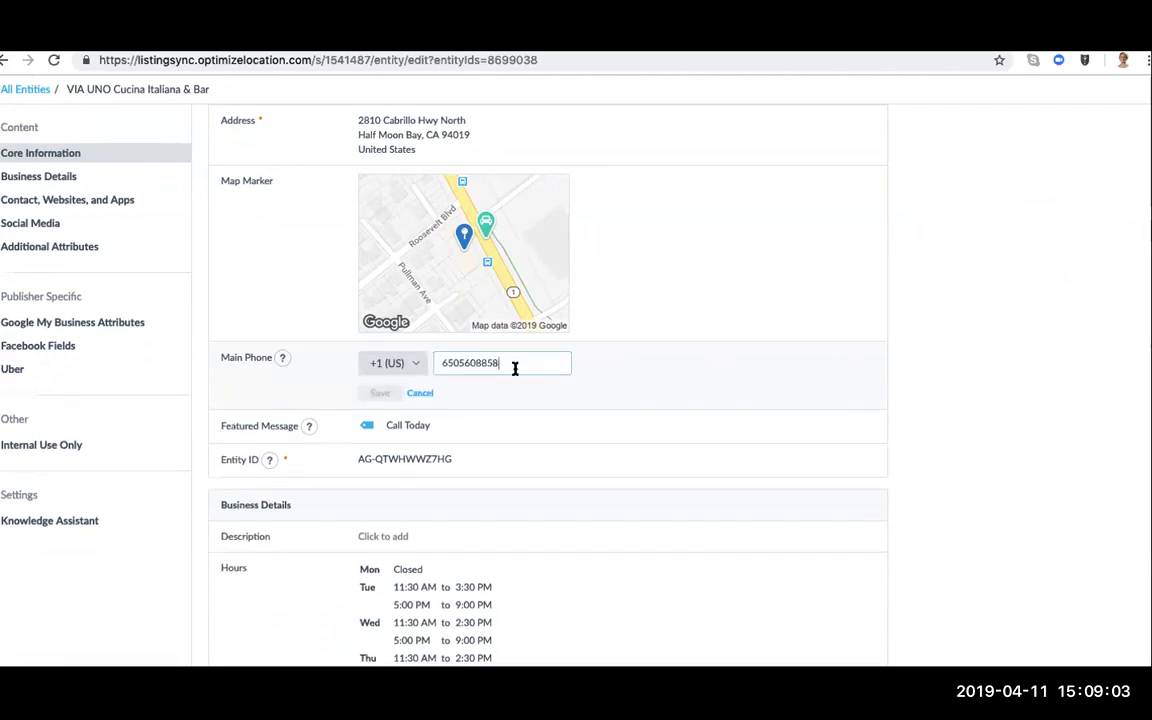
key("BackSpace")
key("BackSpace")
key("BackSpace")
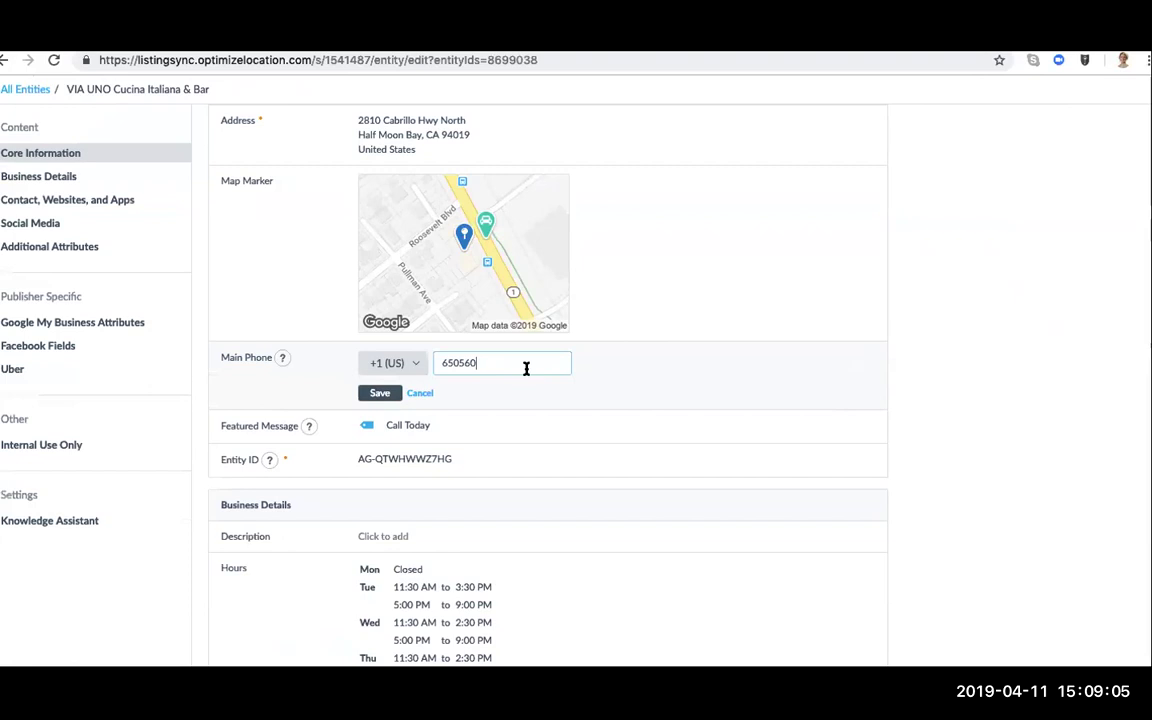
key("BackSpace")
type("0000")
left_click(393, 393)
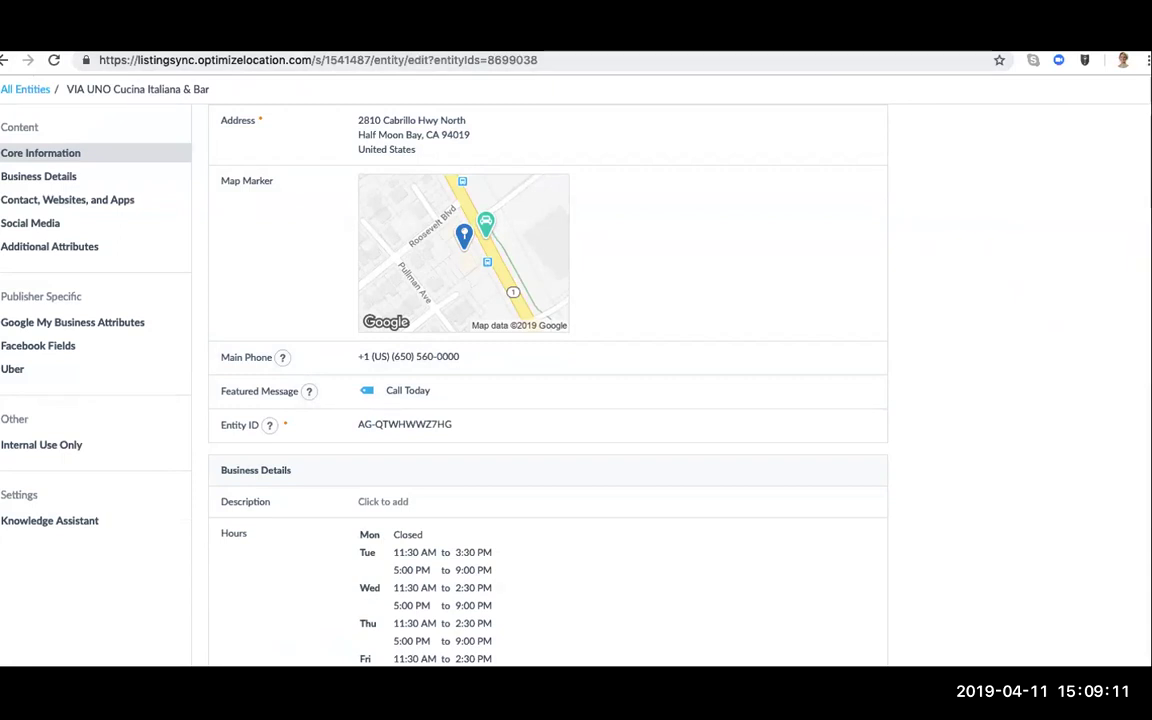
Check the phone number on the VIA UNO account page in Partner Center and return to the location in the Yext dashboard.
key("ctrl+Tab")
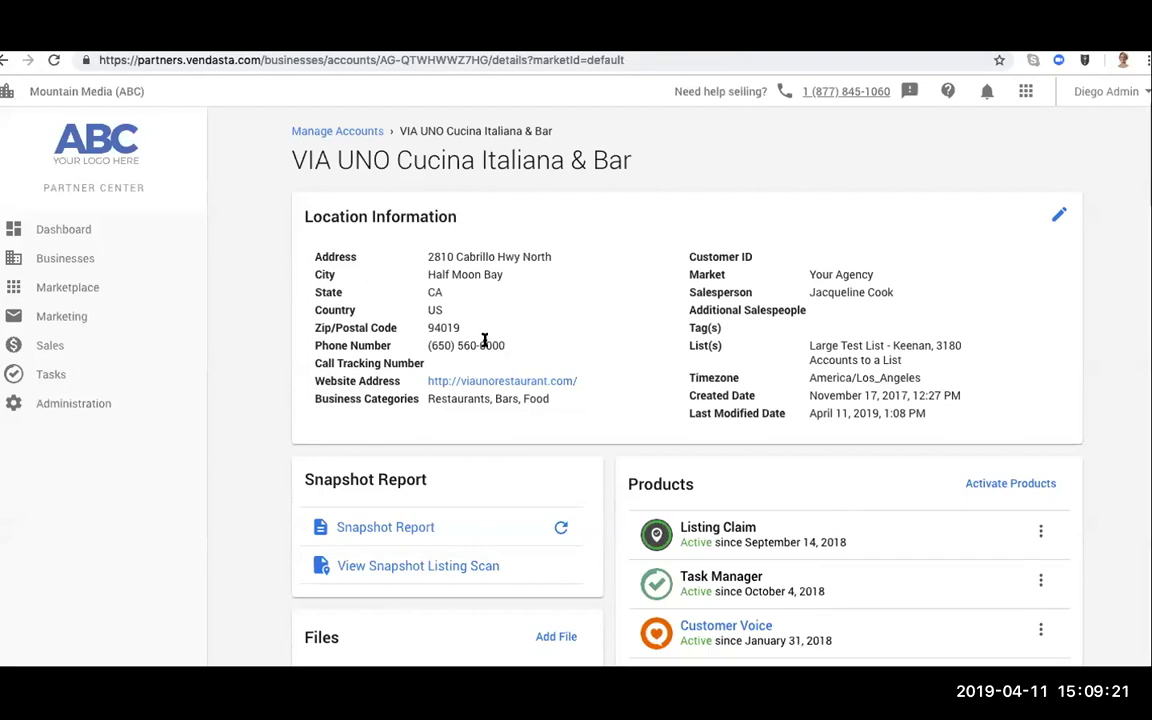
double_click(492, 345)
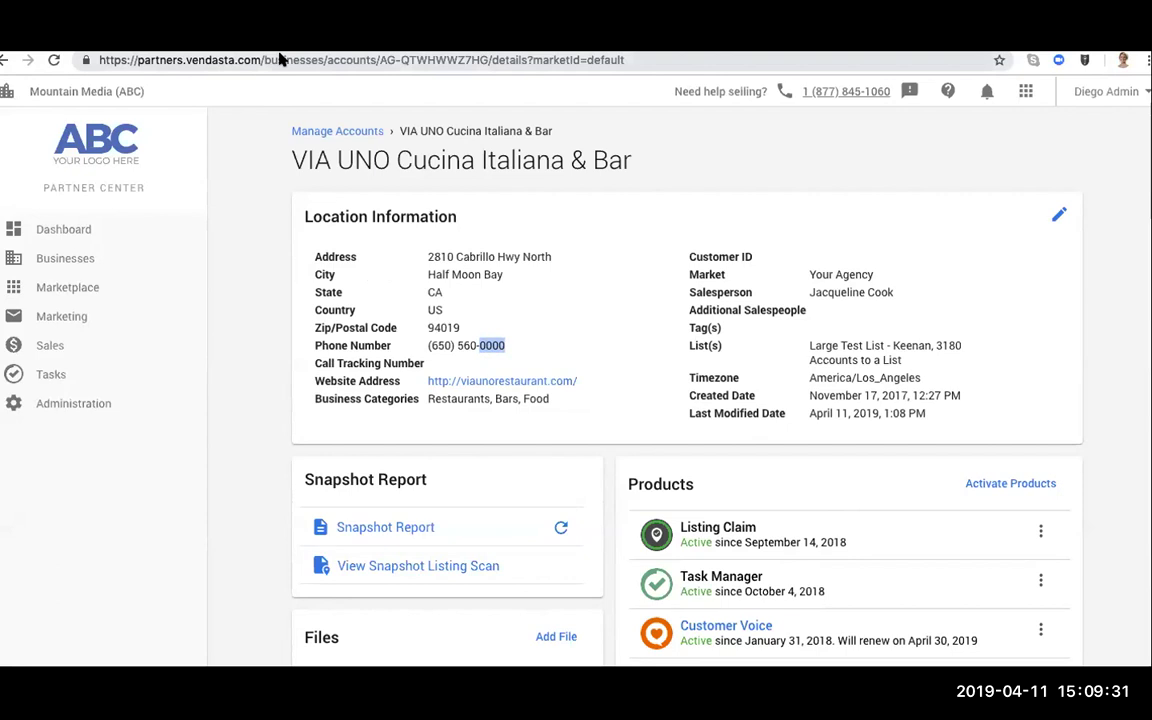
key("ctrl+Tab")
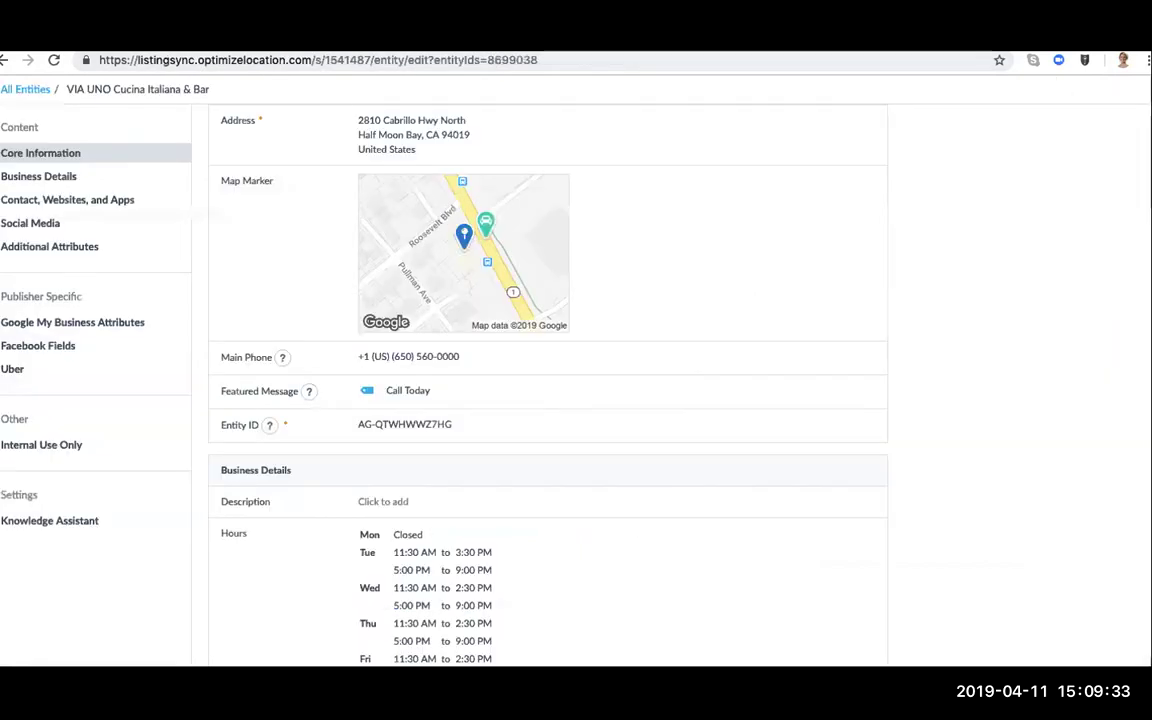
Open the Locations Summary analytics and examine the RealPage map marker, listing profile views and device usage by weekday.
scroll(674, 465, "up", 1)
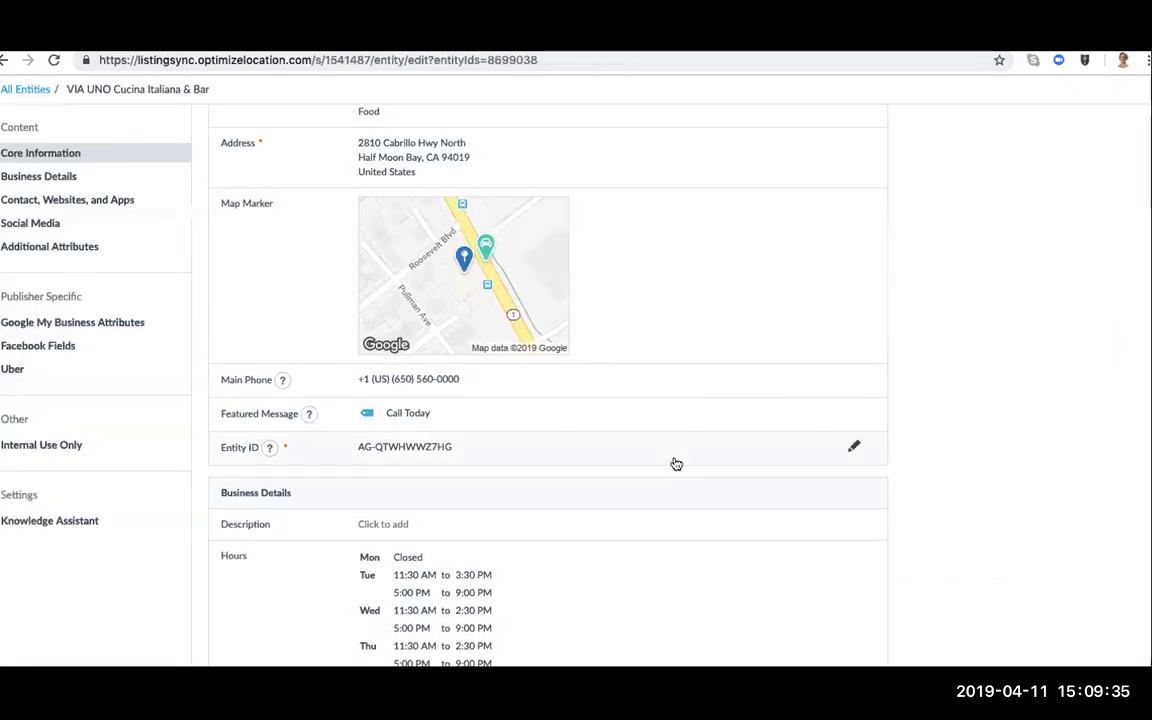
scroll(676, 464, "up", 2)
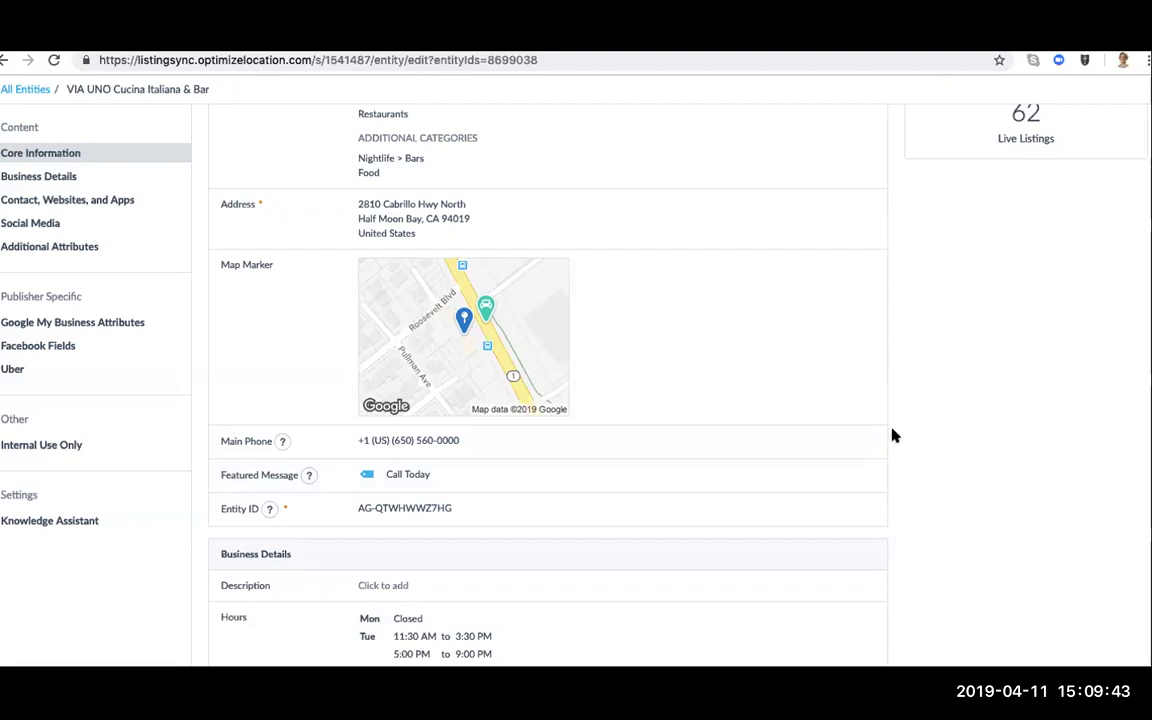
scroll(777, 471, "up", 3)
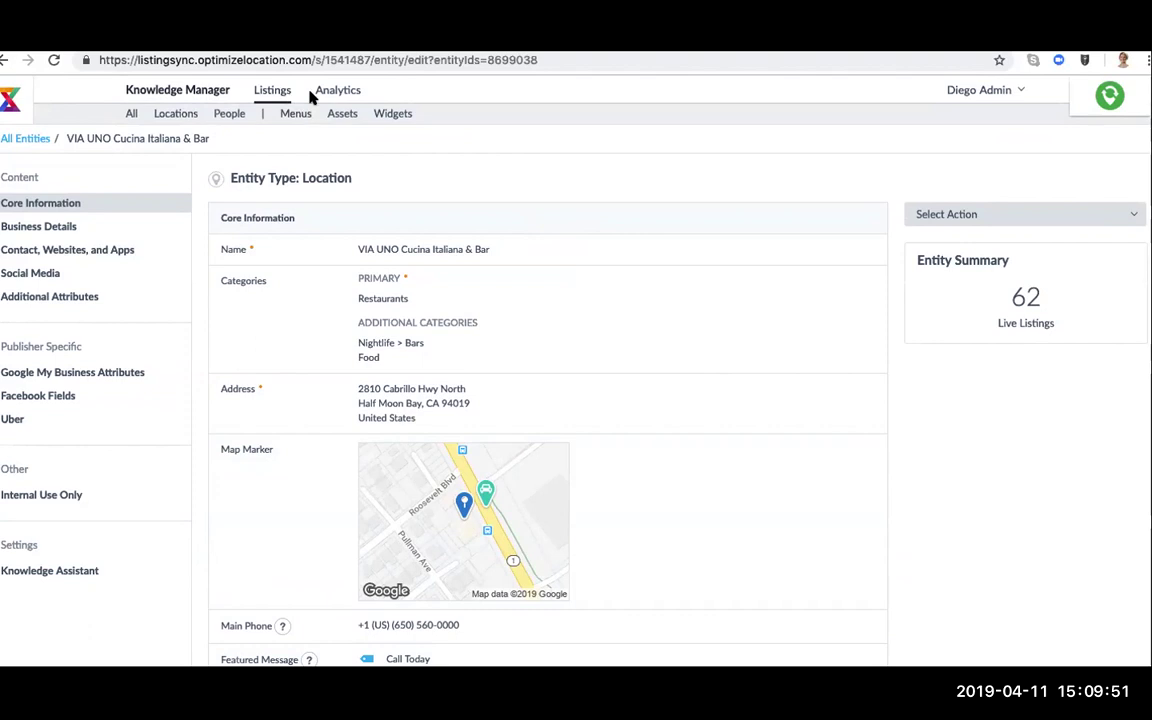
left_click(323, 93)
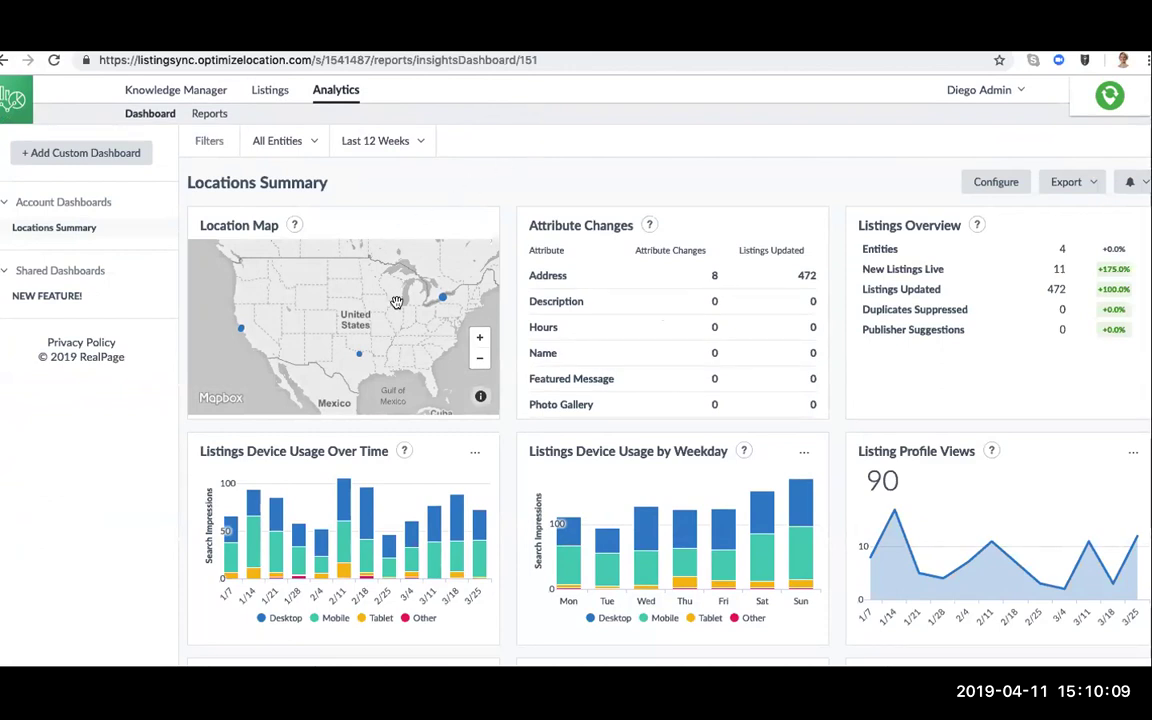
left_click(359, 353)
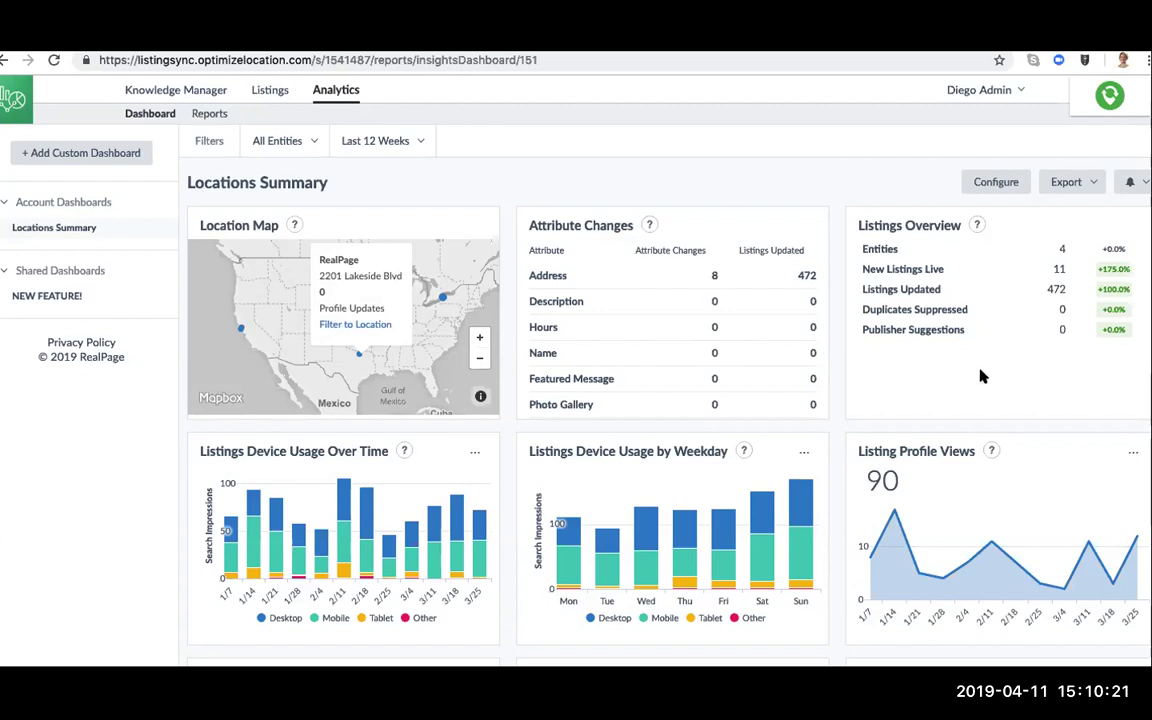
mouse_move(893, 512)
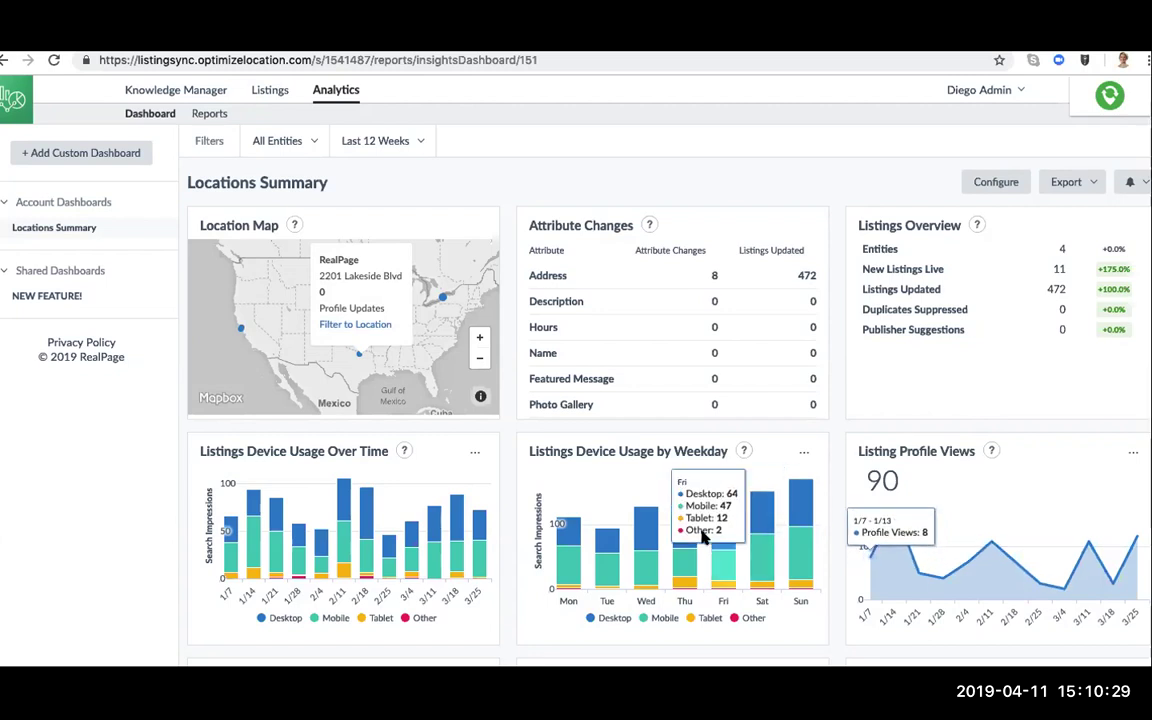
mouse_move(585, 546)
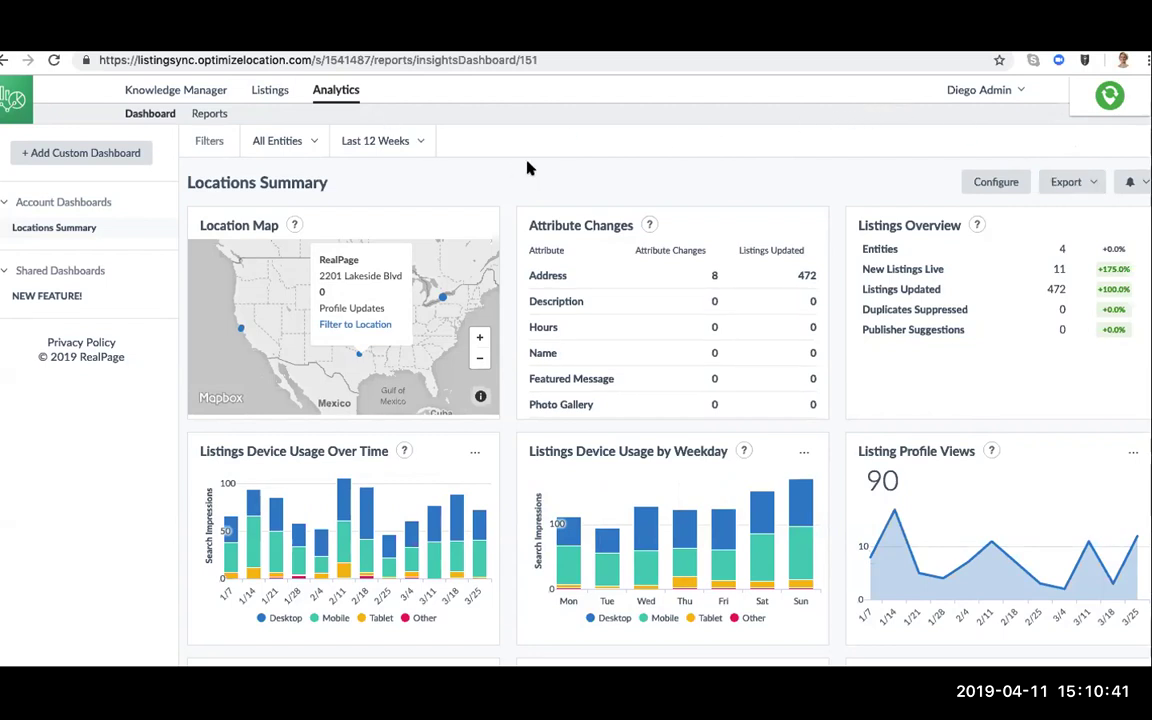
Open the possible duplicate listings, dismiss the duplicate suppression notice and filter them to the VIA UNO Cucina Italiana & Bar location.
left_click(268, 93)
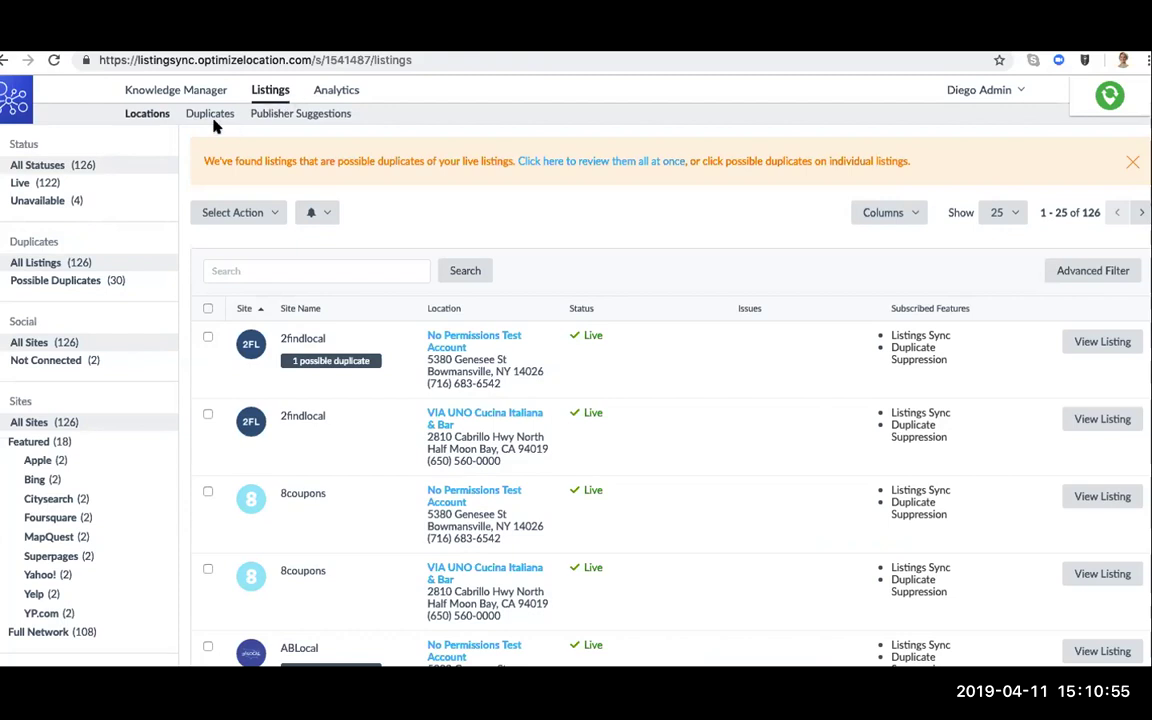
left_click(212, 116)
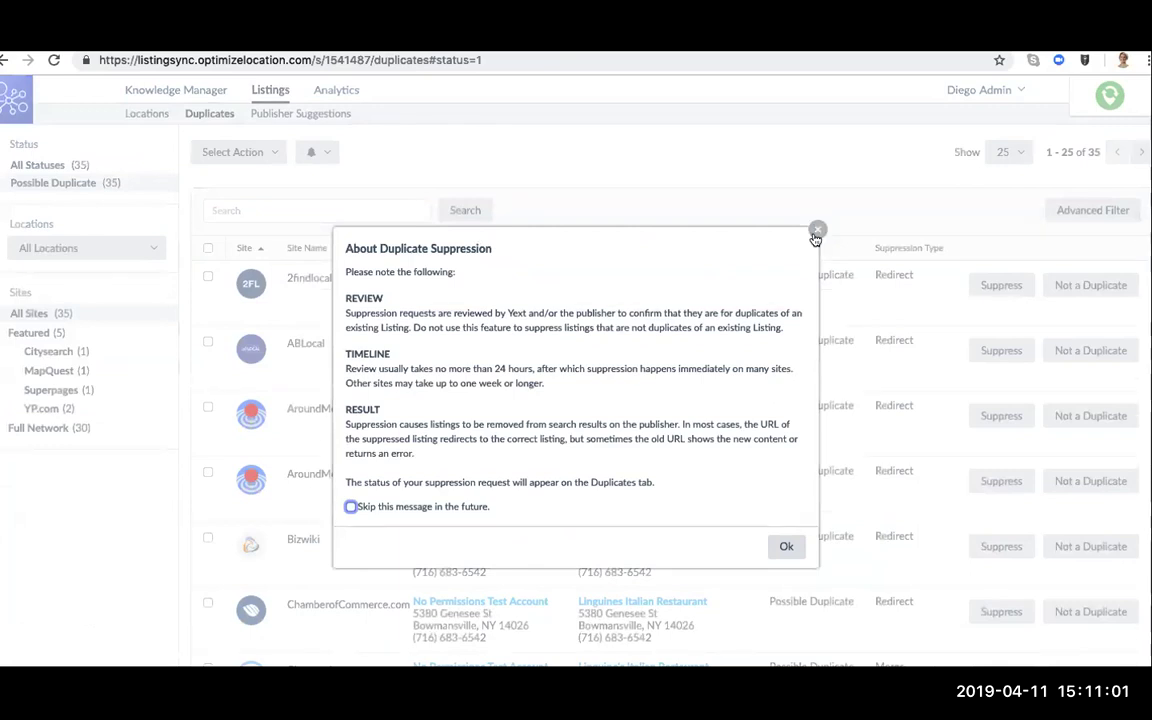
left_click(817, 232)
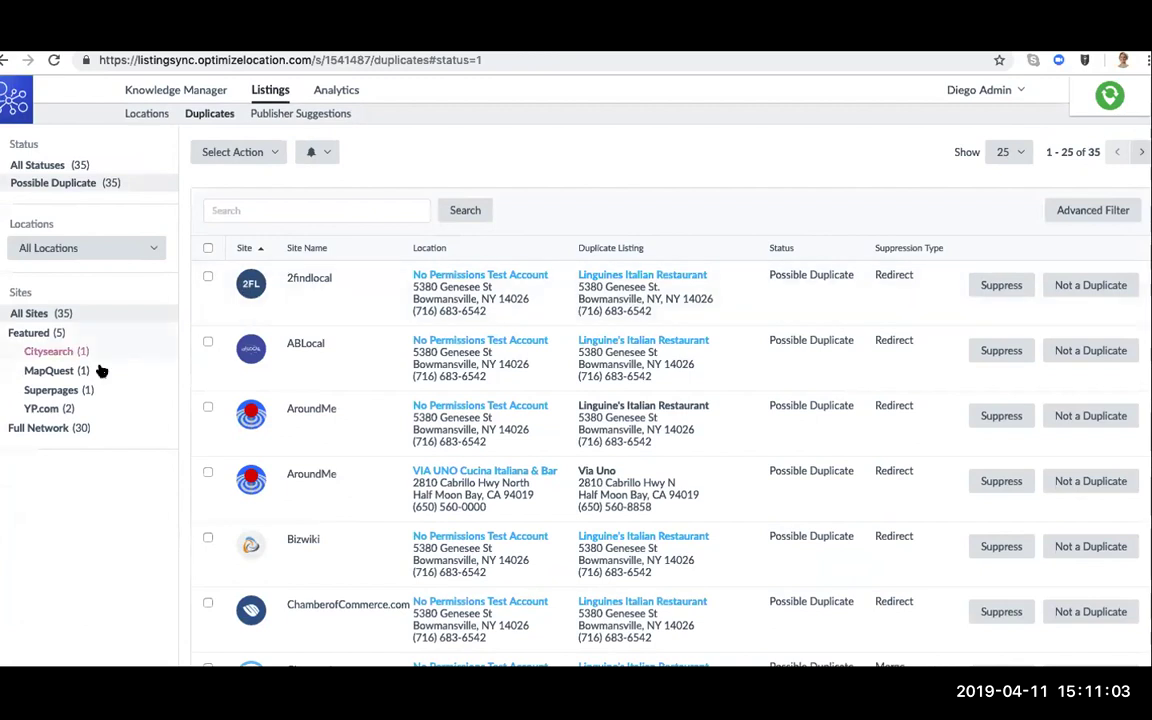
left_click(116, 250)
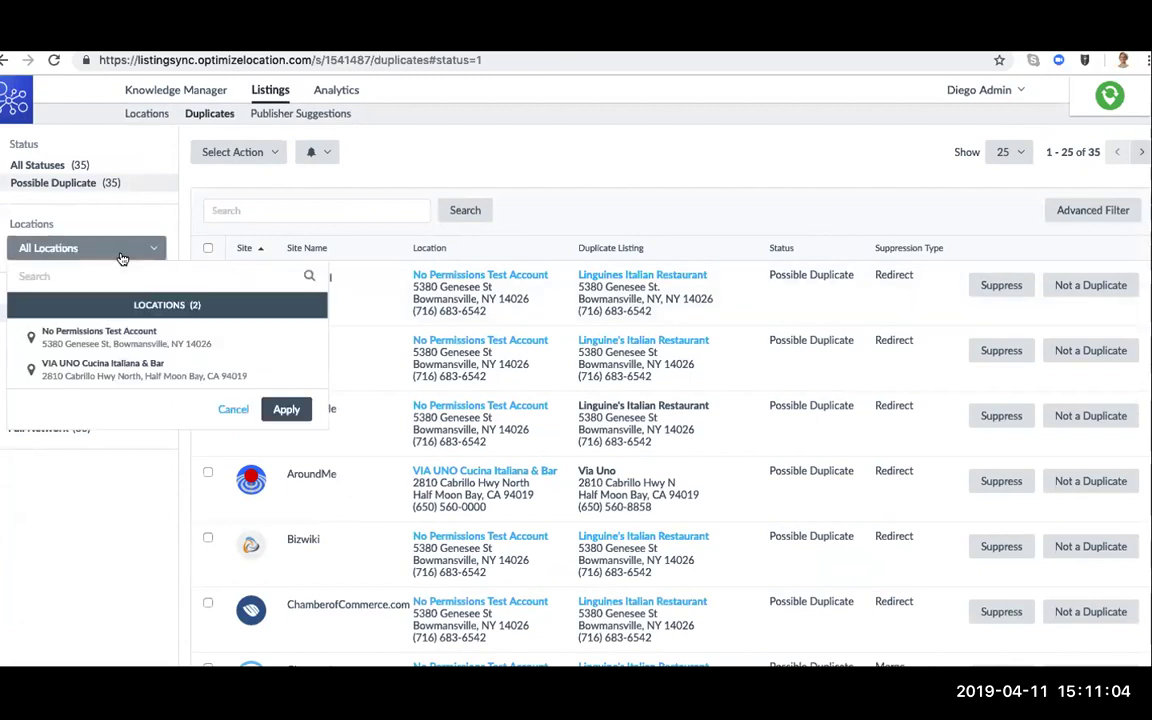
left_click(128, 370)
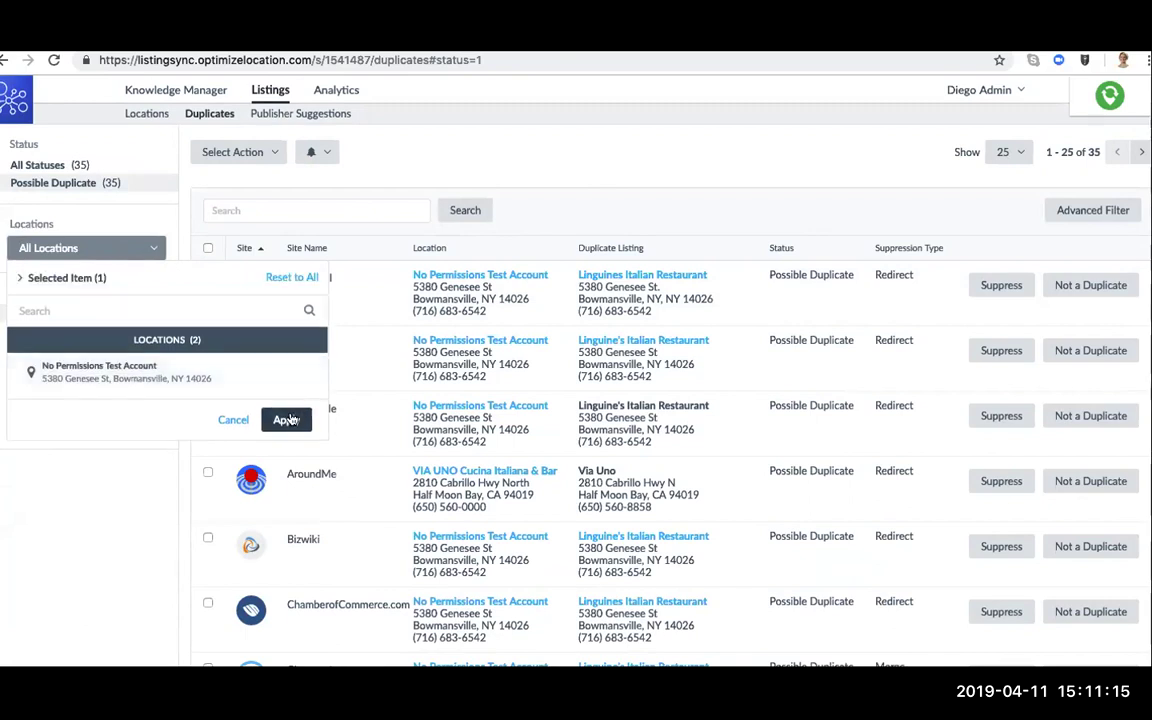
left_click(280, 416)
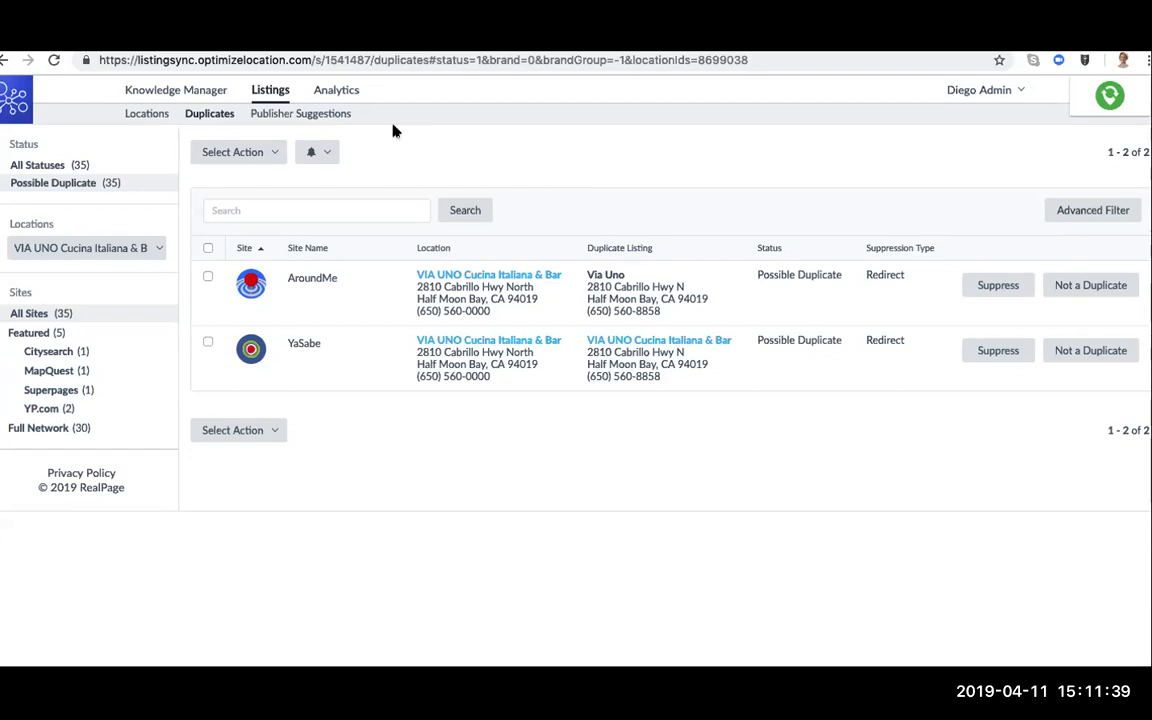
Check the publisher suggestions, and search the location listings for "via uno".
left_click(296, 116)
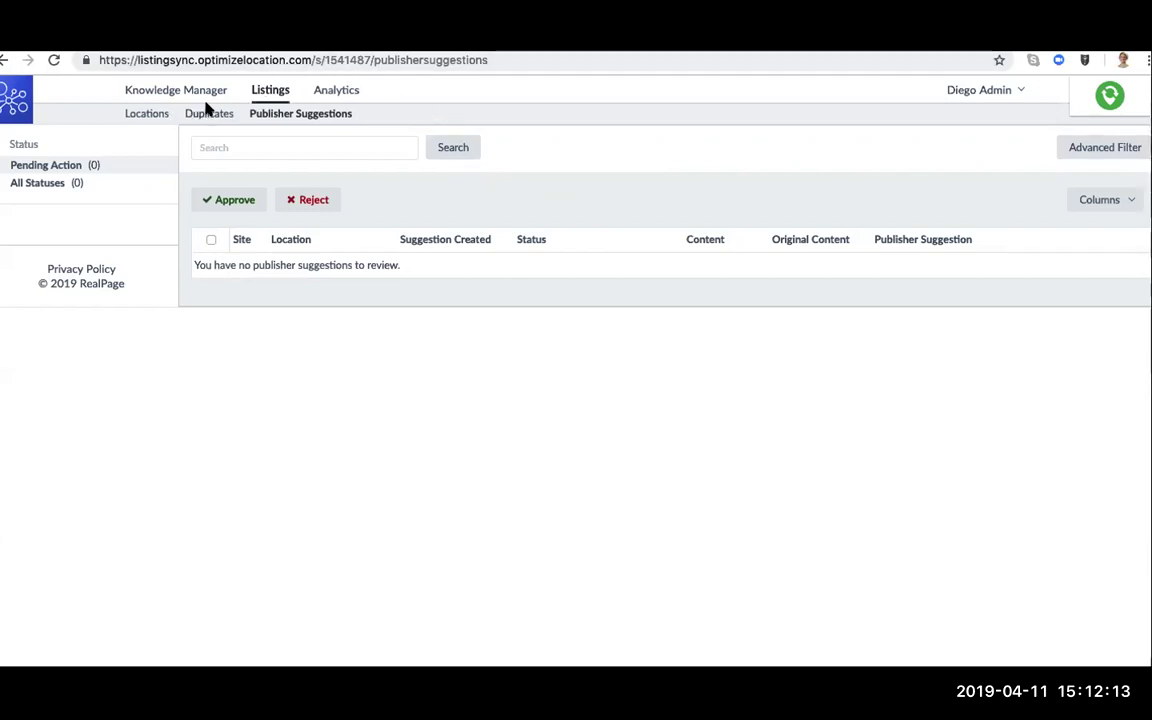
left_click(156, 116)
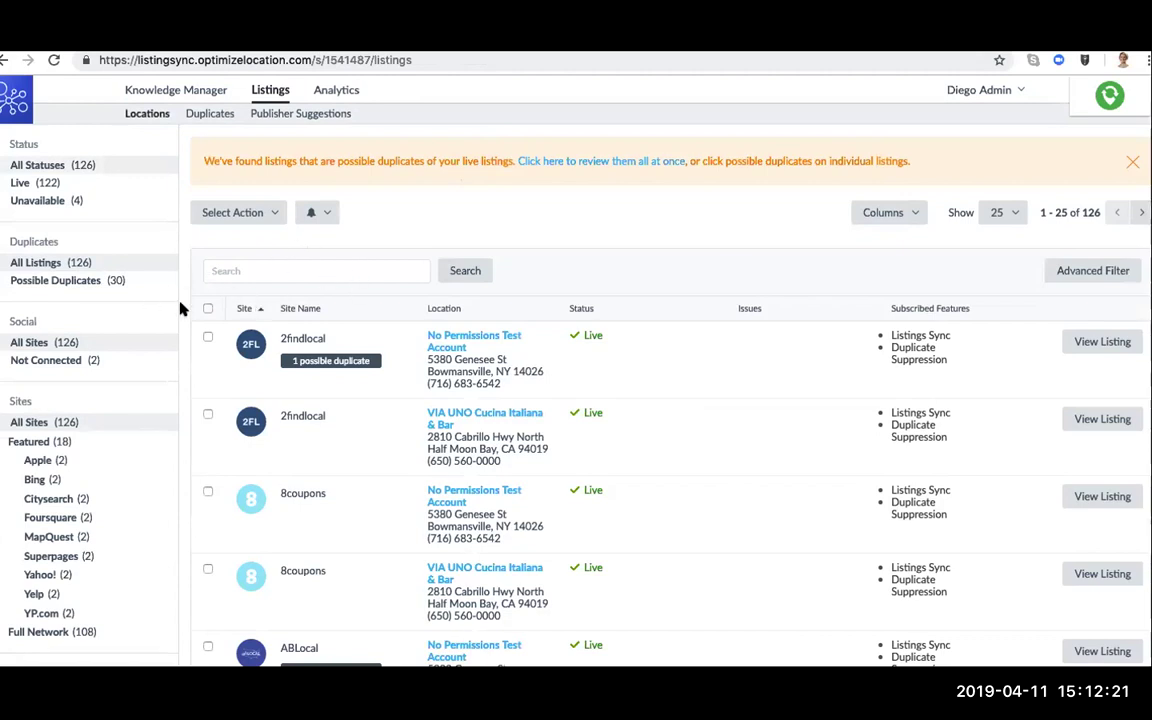
scroll(168, 304, "down", 2)
scroll(168, 304, "up", 2)
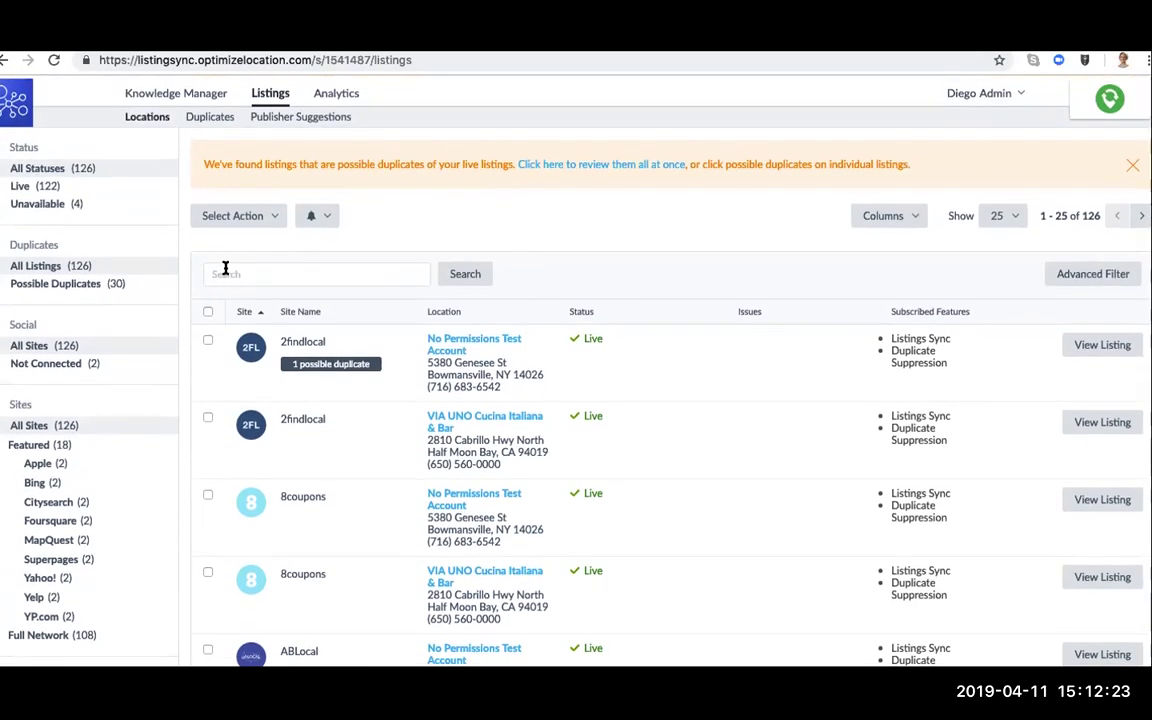
left_click(268, 268)
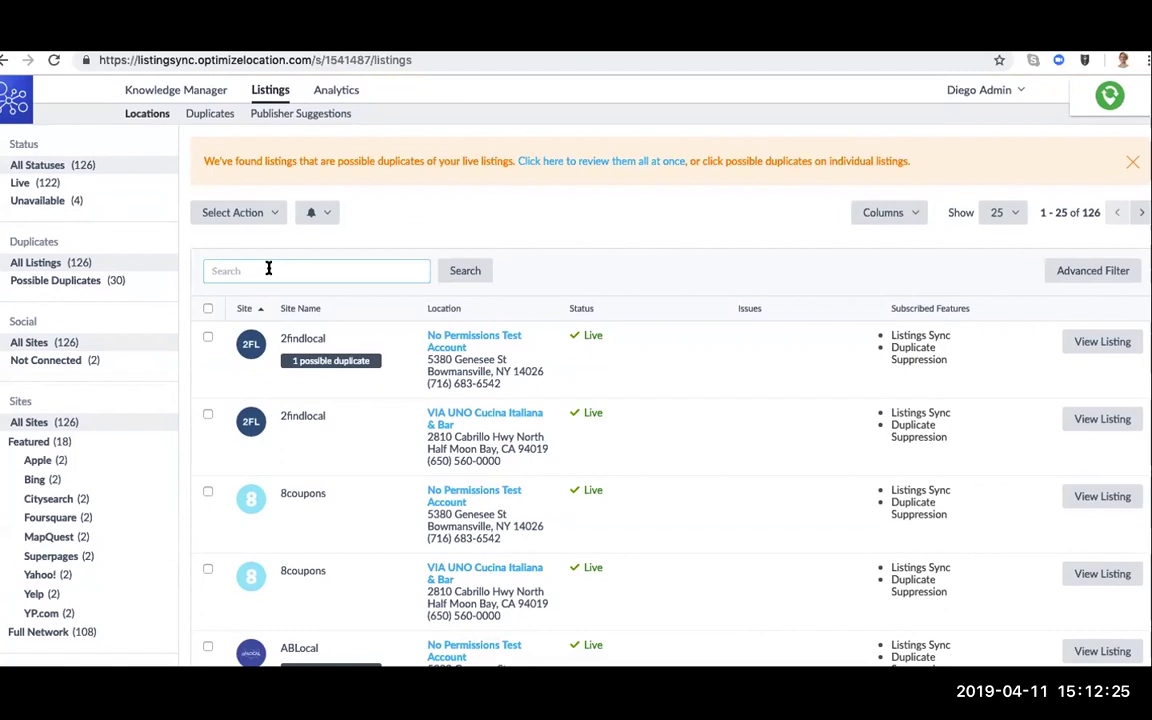
type("via uno")
key("Return")
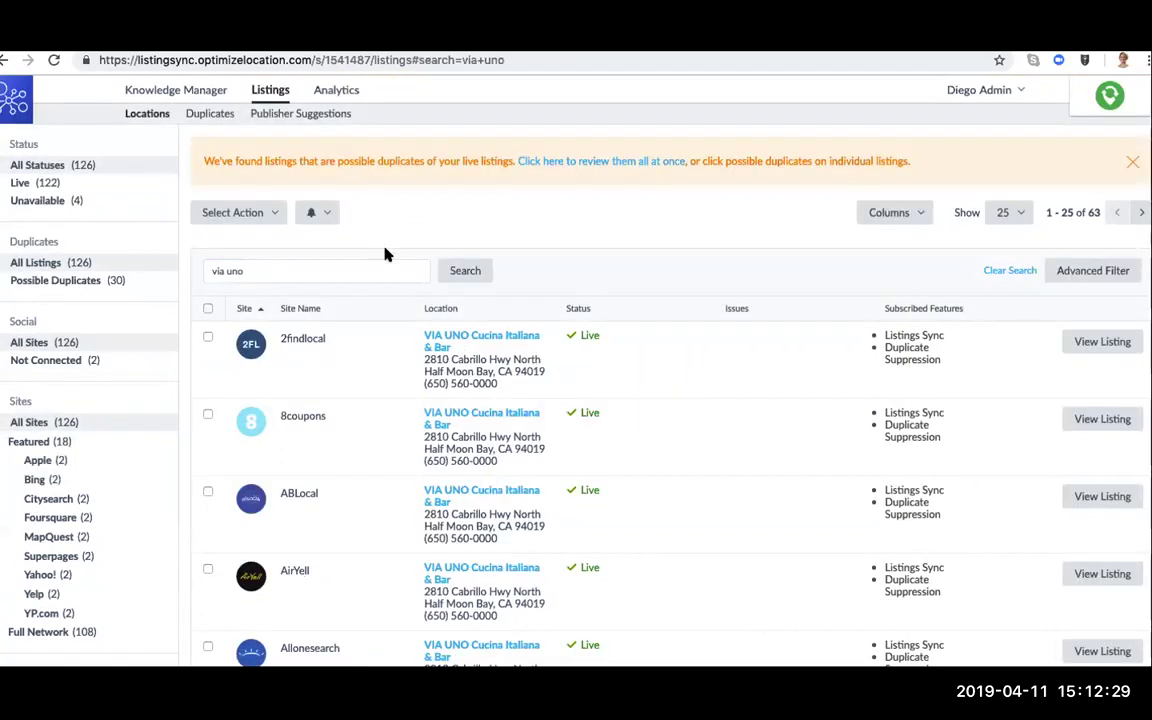
Examine the status, issues and subscribed features of the VIA UNO Cucina Italiana & Bar listings across the publisher sites.
scroll(584, 240, "down", 1)
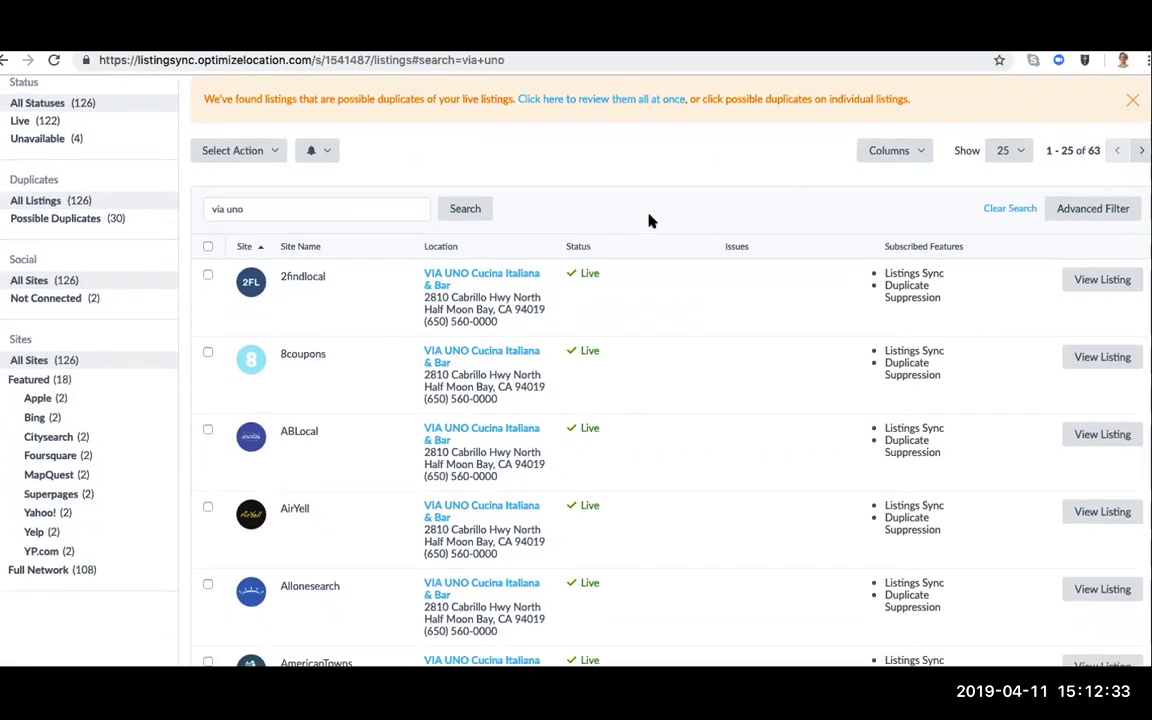
scroll(650, 221, "down", 1)
scroll(650, 220, "down", 3)
scroll(648, 220, "down", 3)
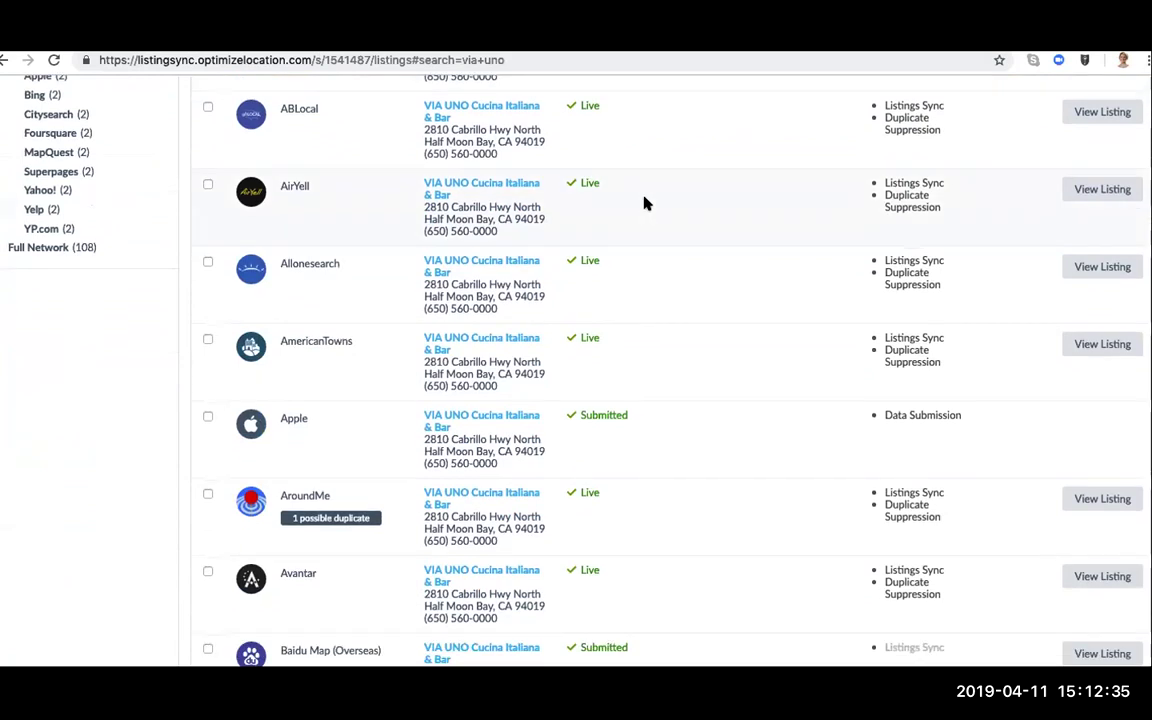
scroll(661, 243, "down", 4)
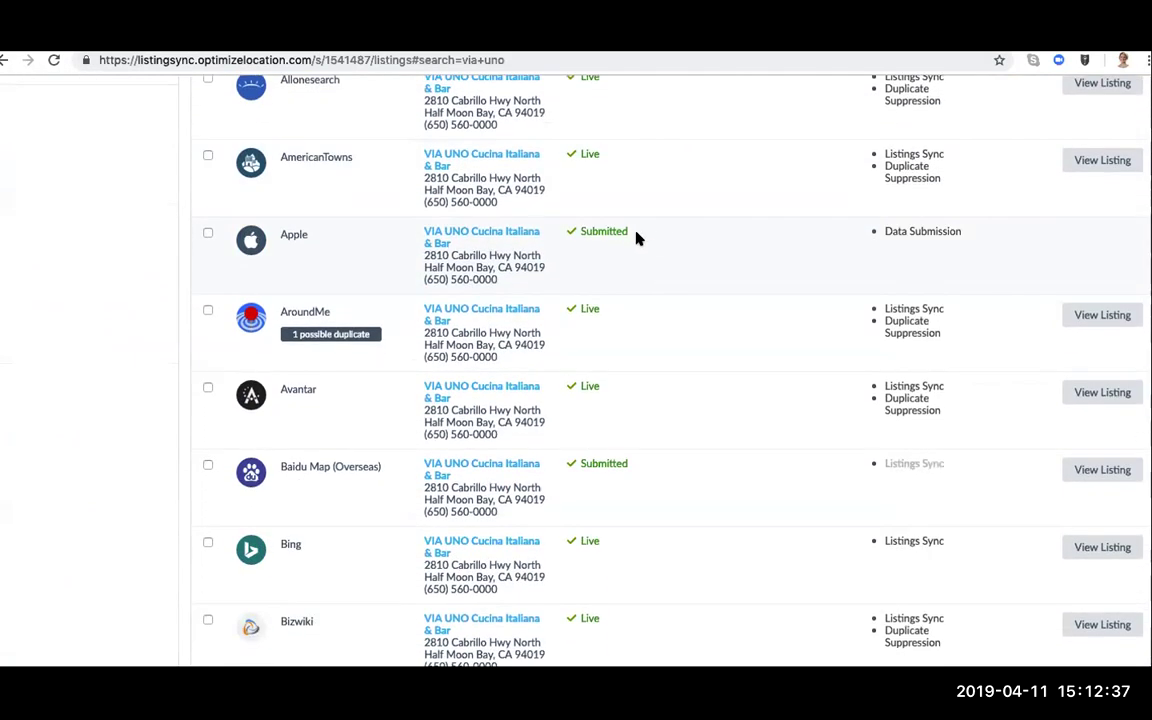
scroll(608, 232, "down", 4)
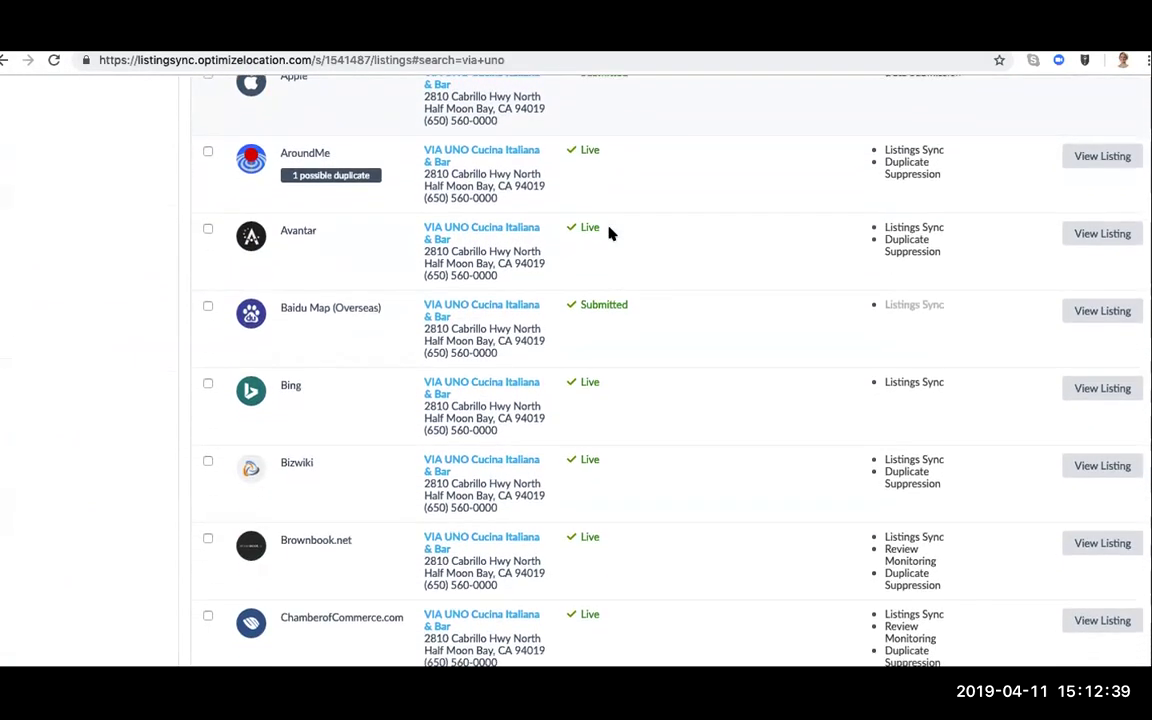
scroll(608, 232, "down", 12)
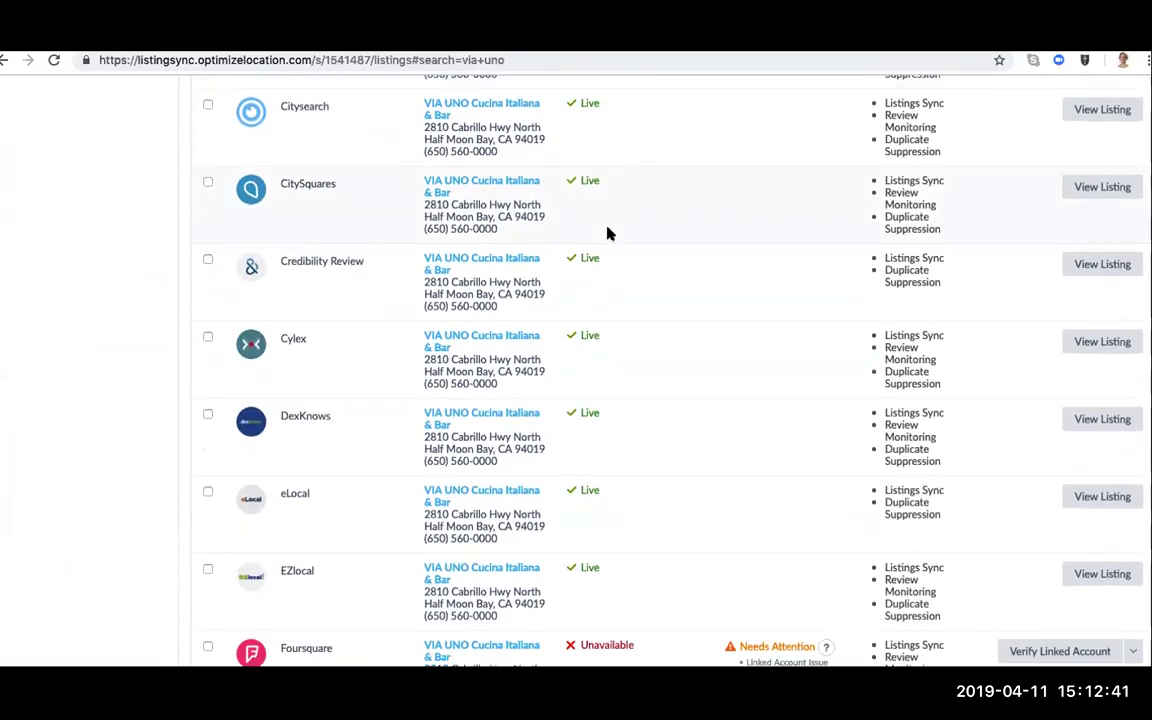
scroll(608, 232, "down", 3)
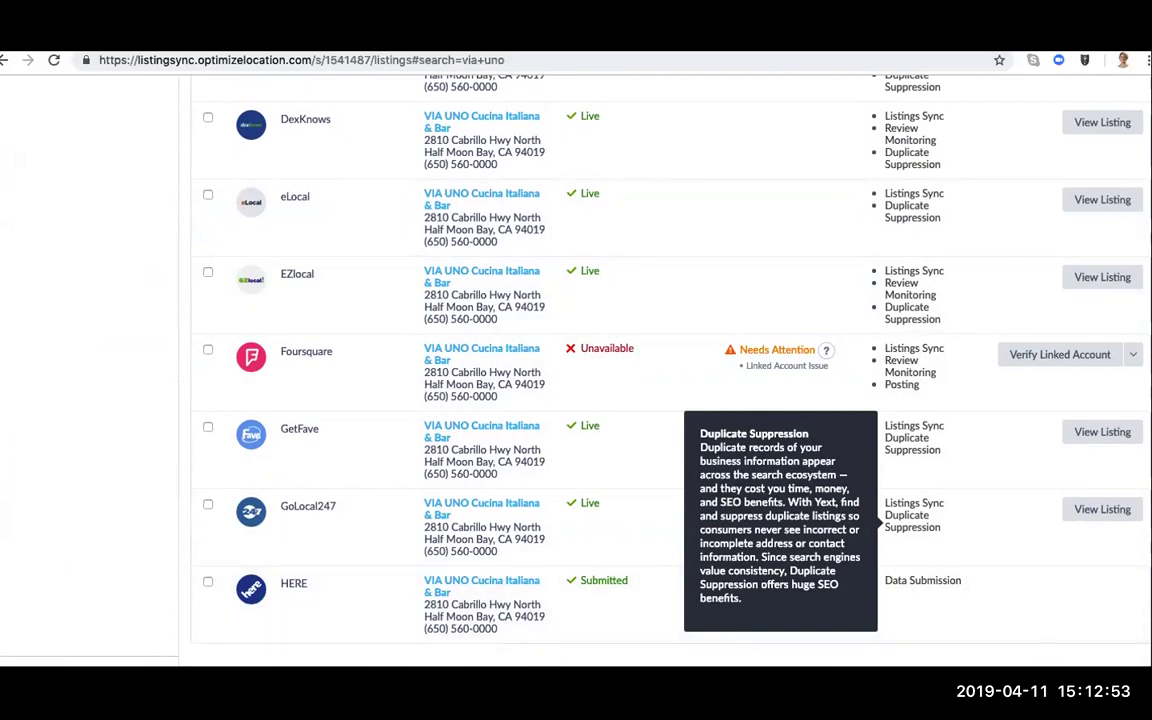
scroll(520, 262, "up", 10)
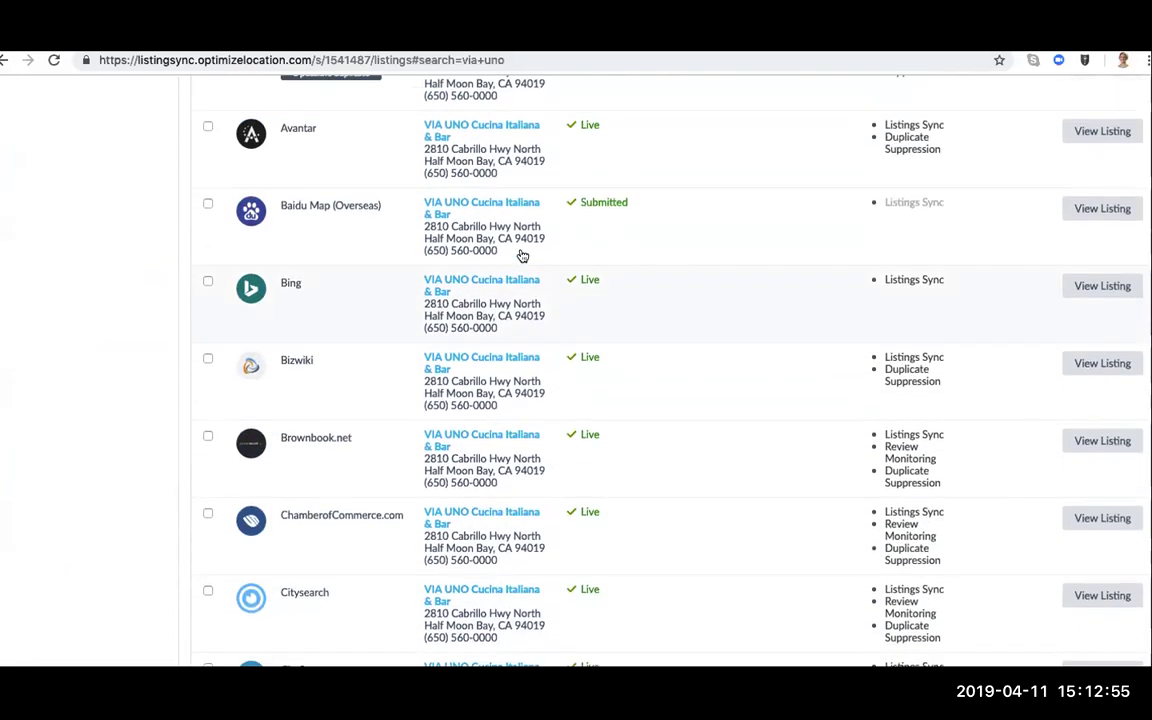
scroll(520, 257, "up", 2)
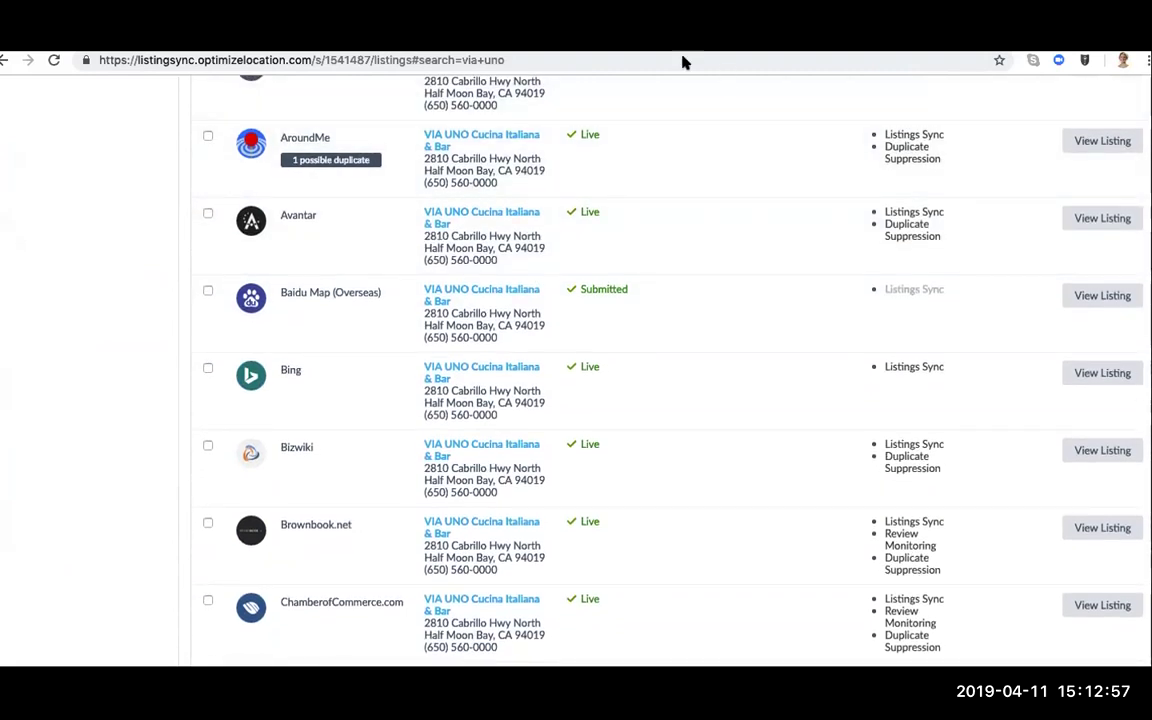
Switch to the VIA UNO account in Listing Builder and review its Listing Sync overview and social connections.
key("ctrl+Tab")
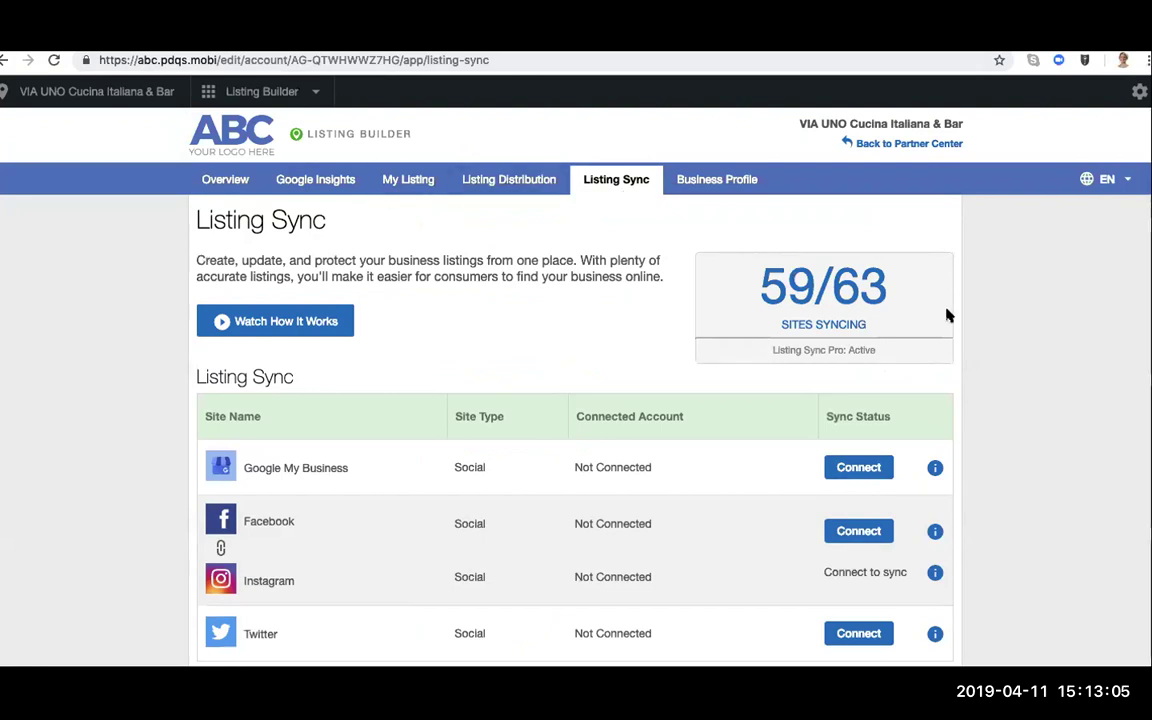
scroll(968, 291, "down", 2)
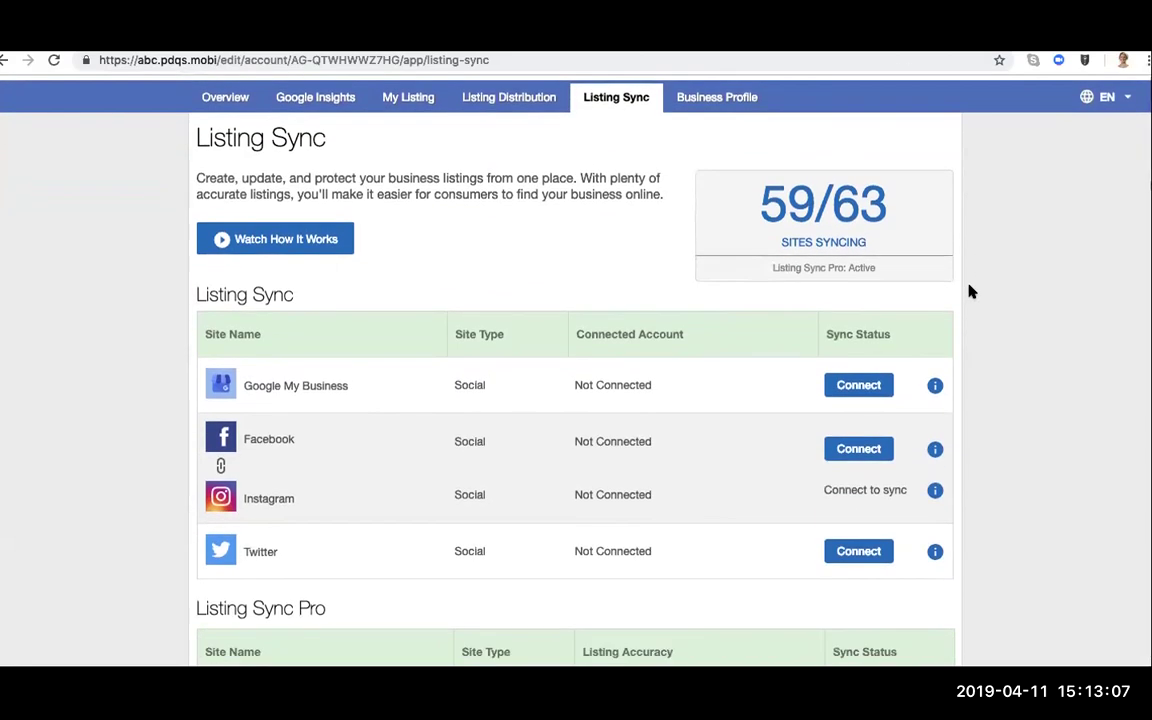
scroll(968, 291, "down", 3)
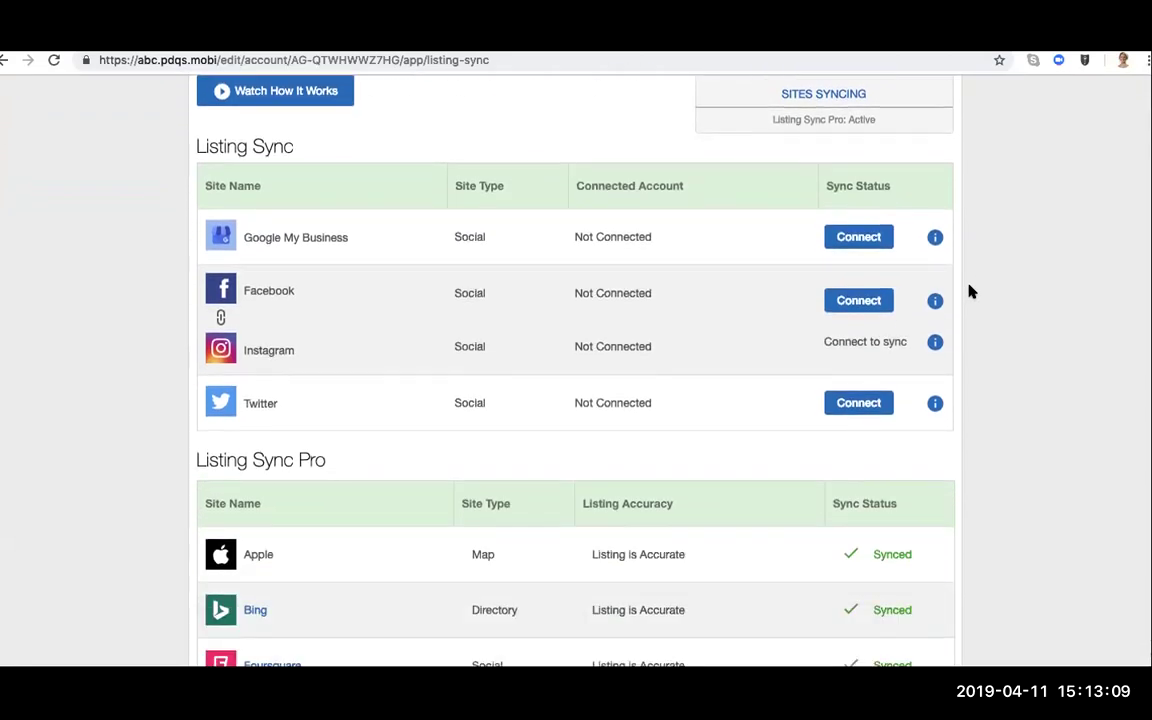
scroll(504, 327, "up", 4)
scroll(505, 328, "up", 2)
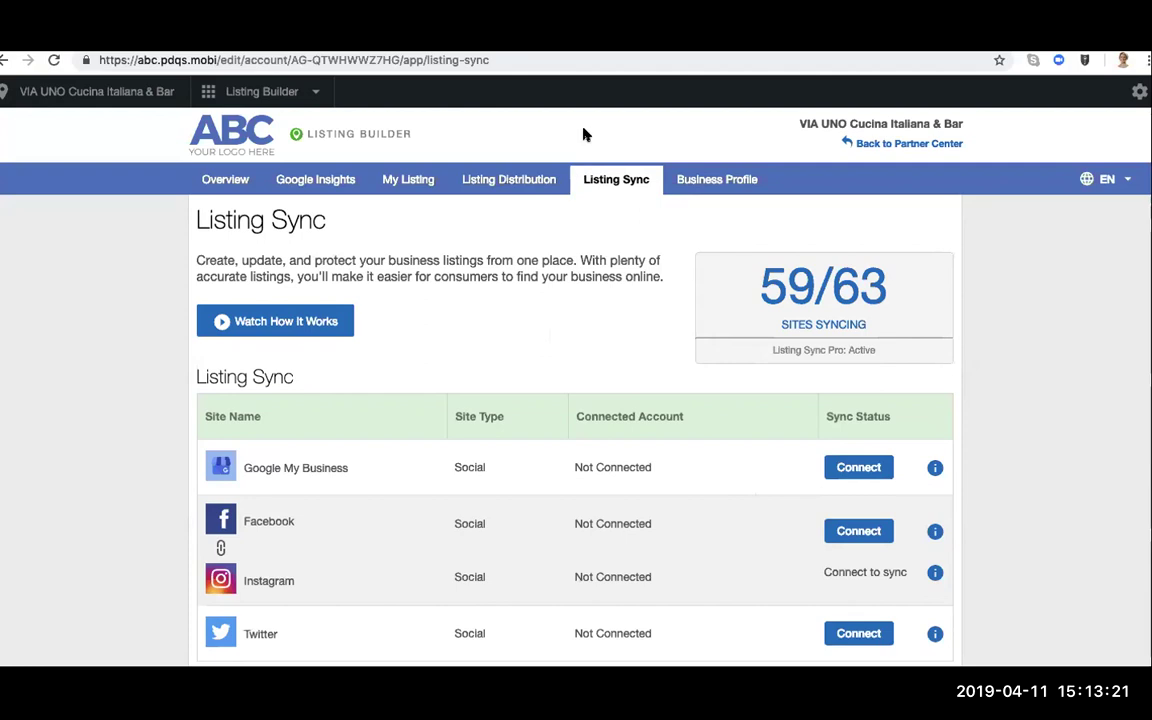
Check the All Listings section of the Business Center Executive Report and return to the start of the VIA UNO listings in Yext.
key("alt+Left")
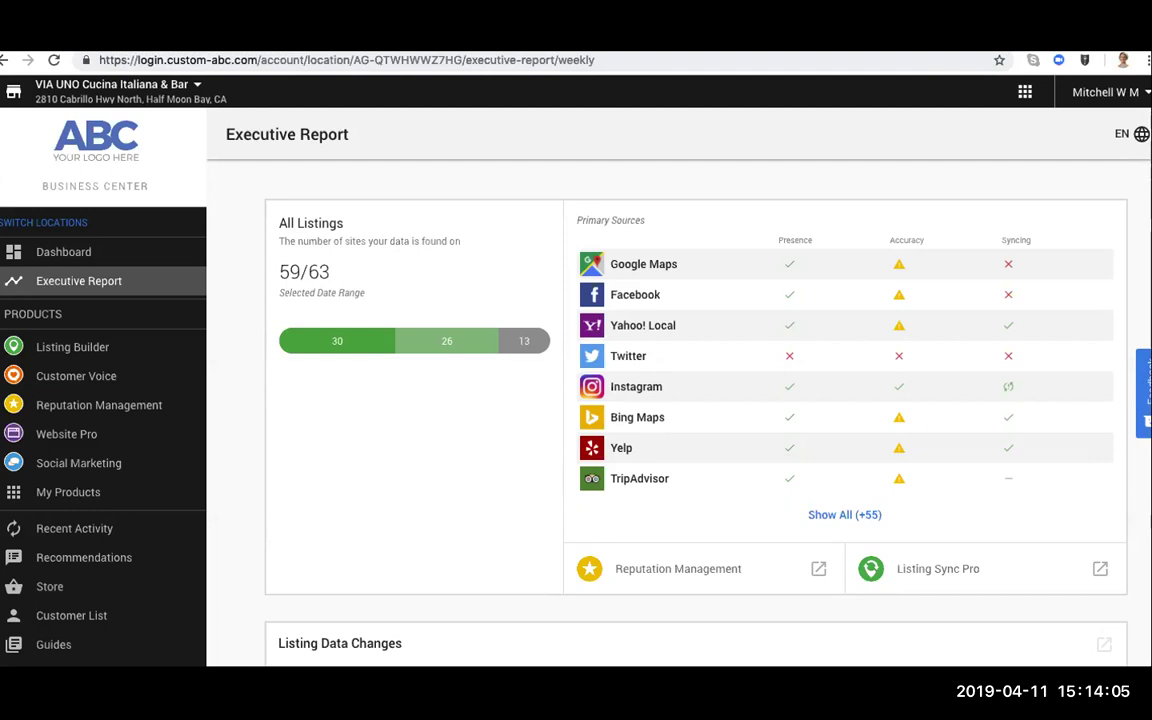
key("ctrl+Tab")
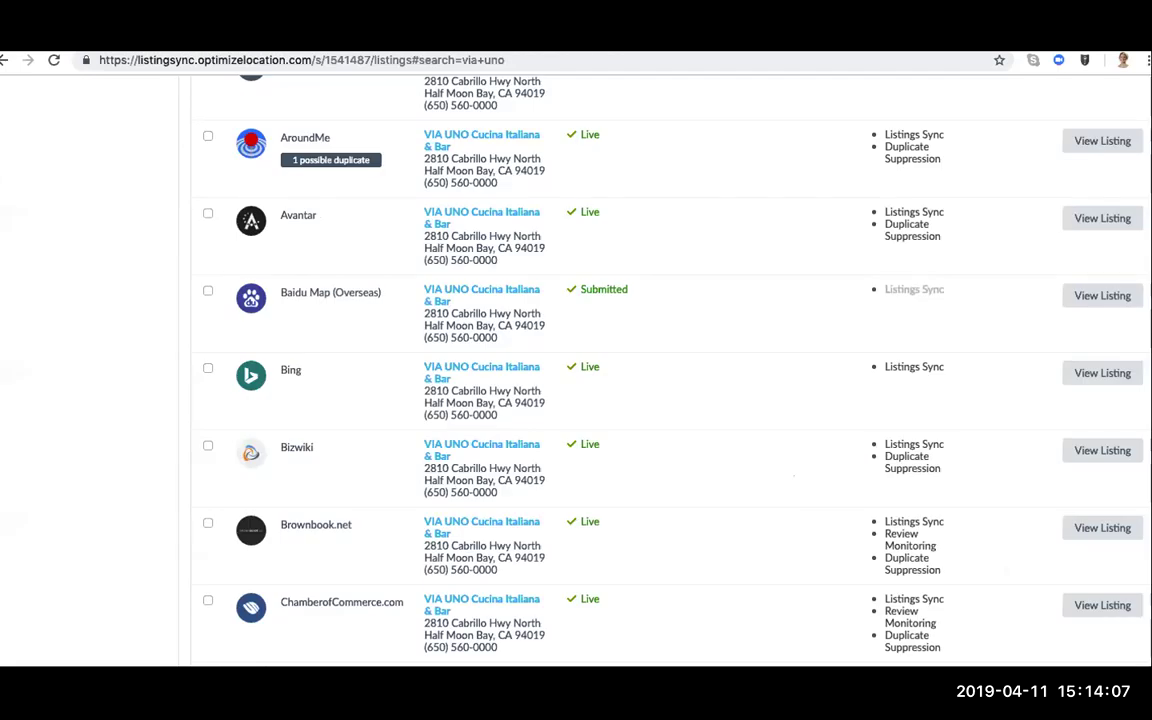
scroll(566, 262, "up", 5)
scroll(569, 268, "down", 2)
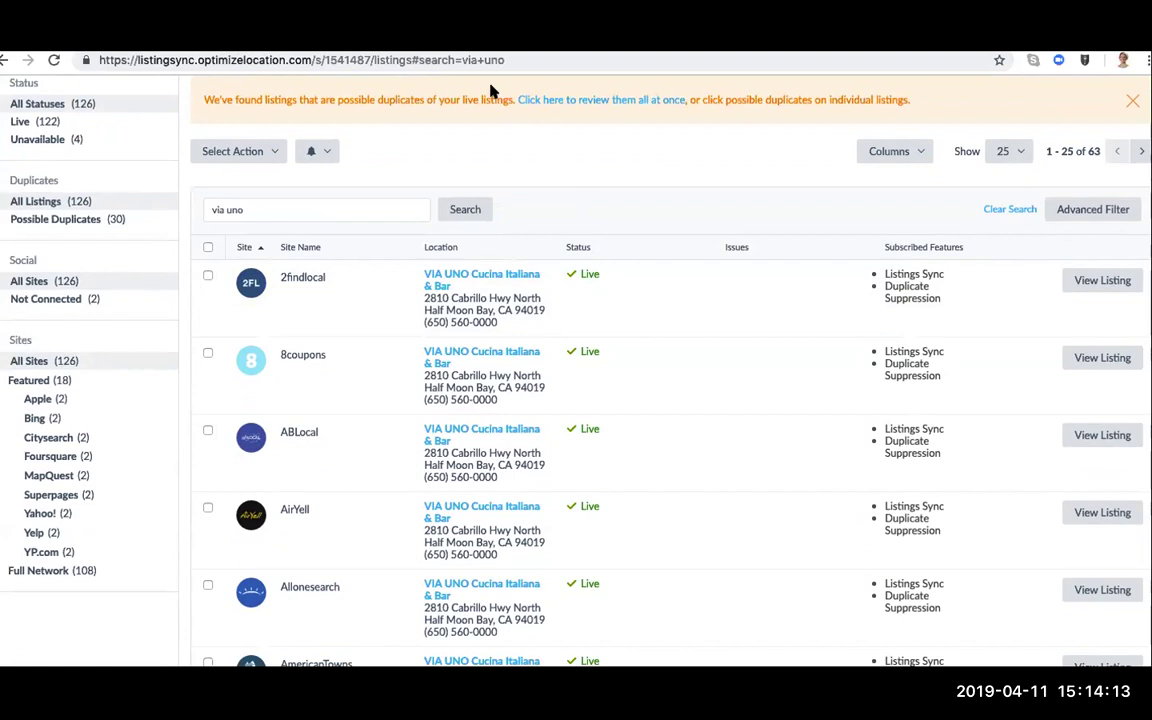
Glance at the Yext Listing Sync Pro product page, and view the export options of the Locations Summary analytics in Yext.
key("ctrl+Tab")
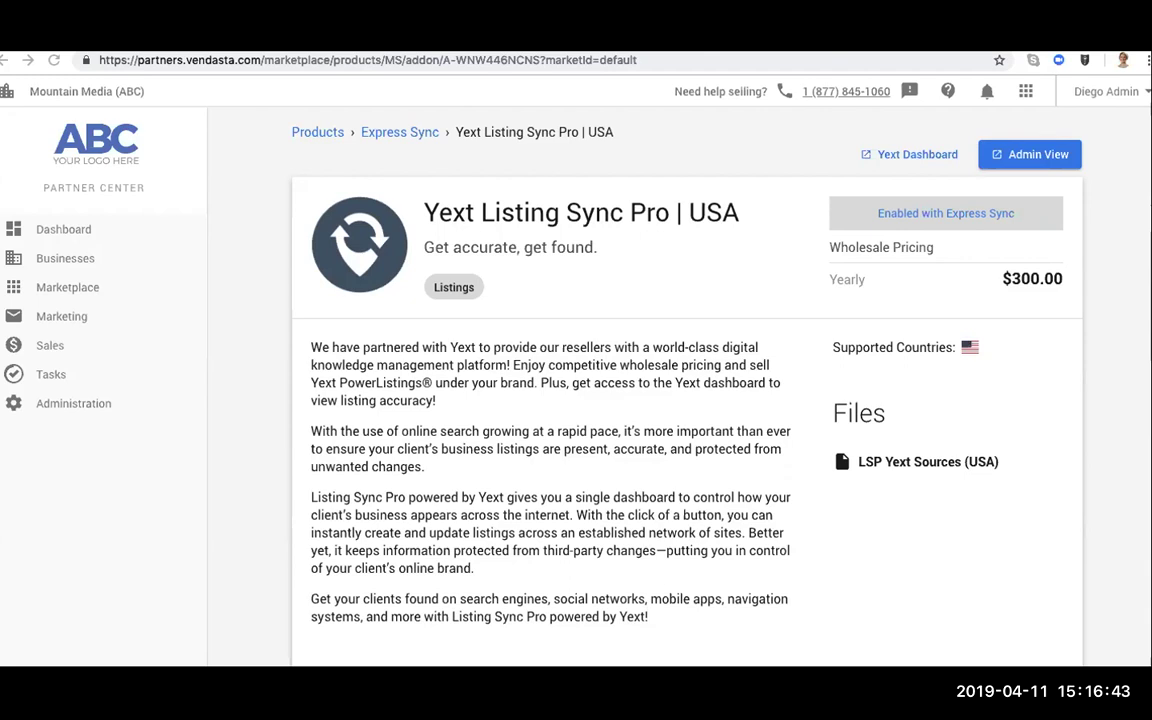
key("ctrl+Tab")
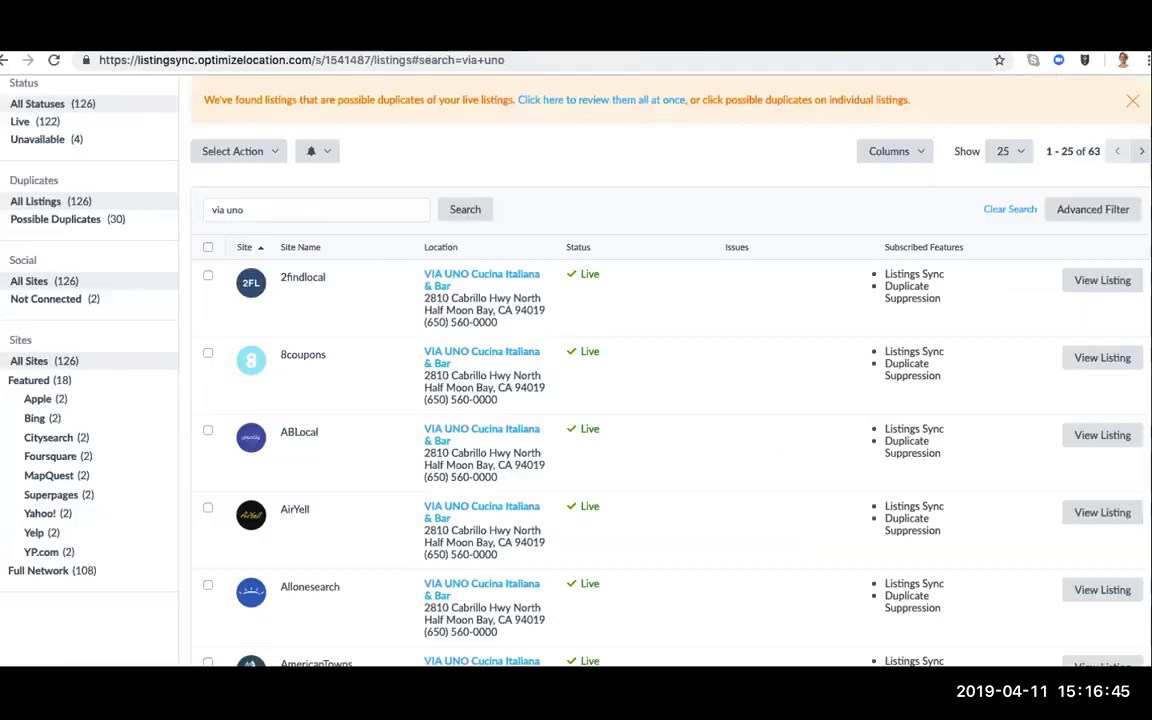
scroll(650, 393, "up", 2)
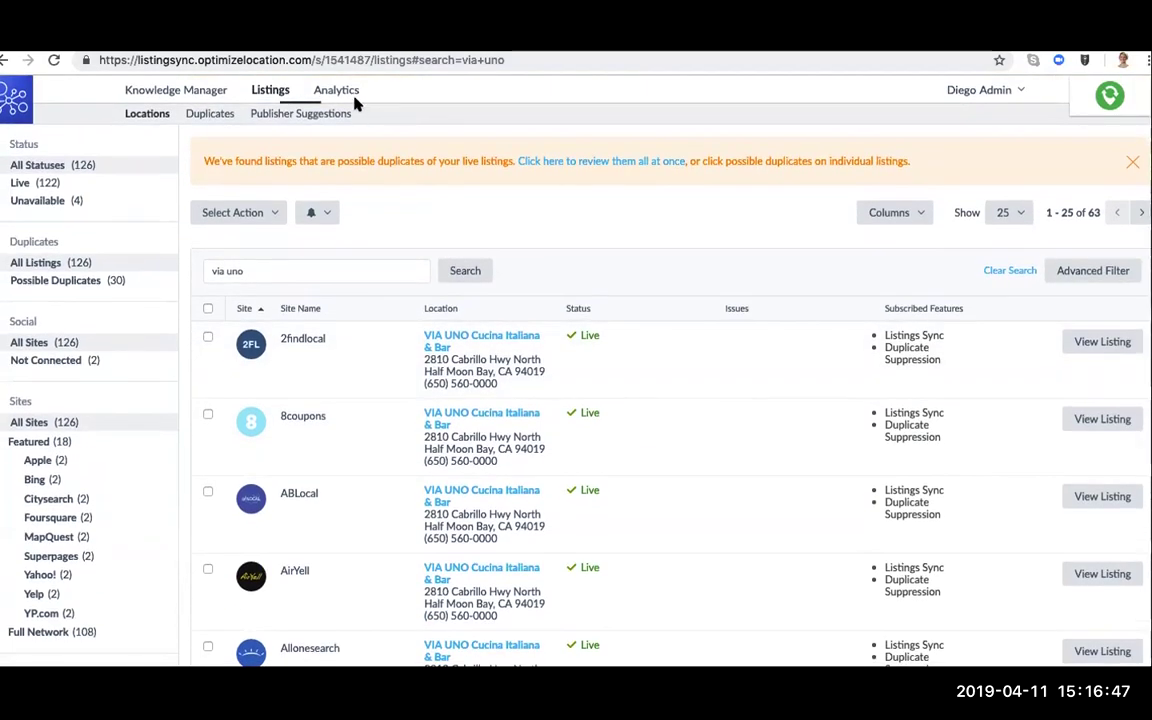
left_click(355, 98)
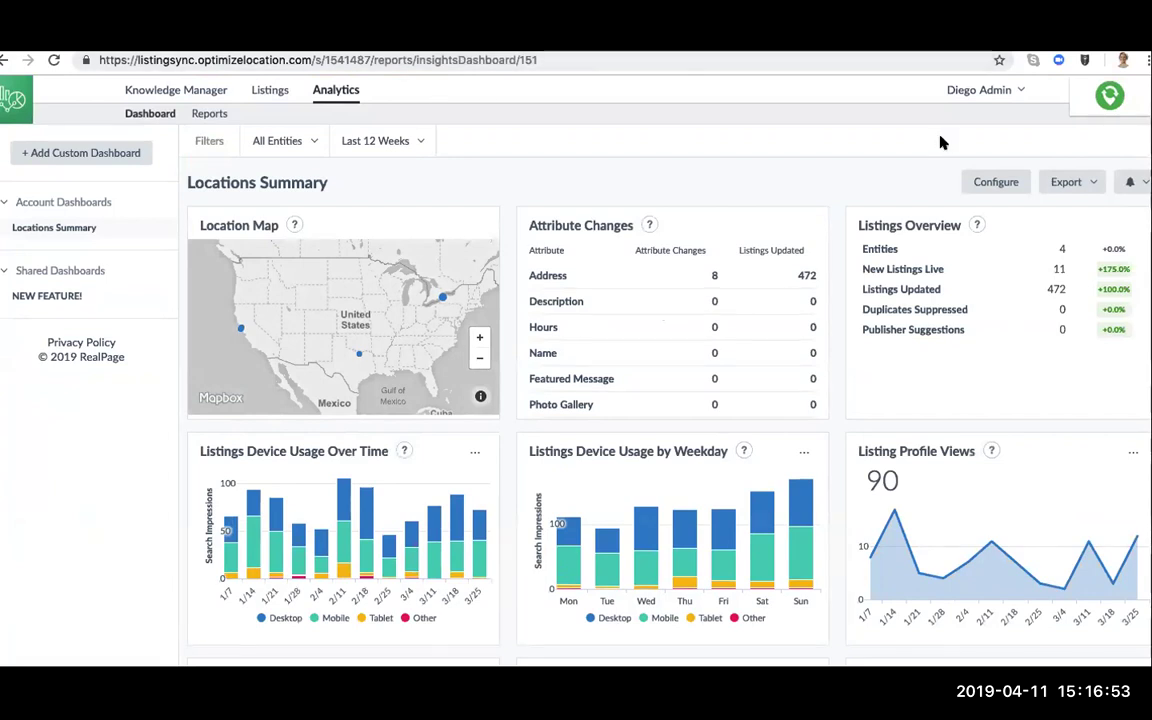
left_click(1080, 178)
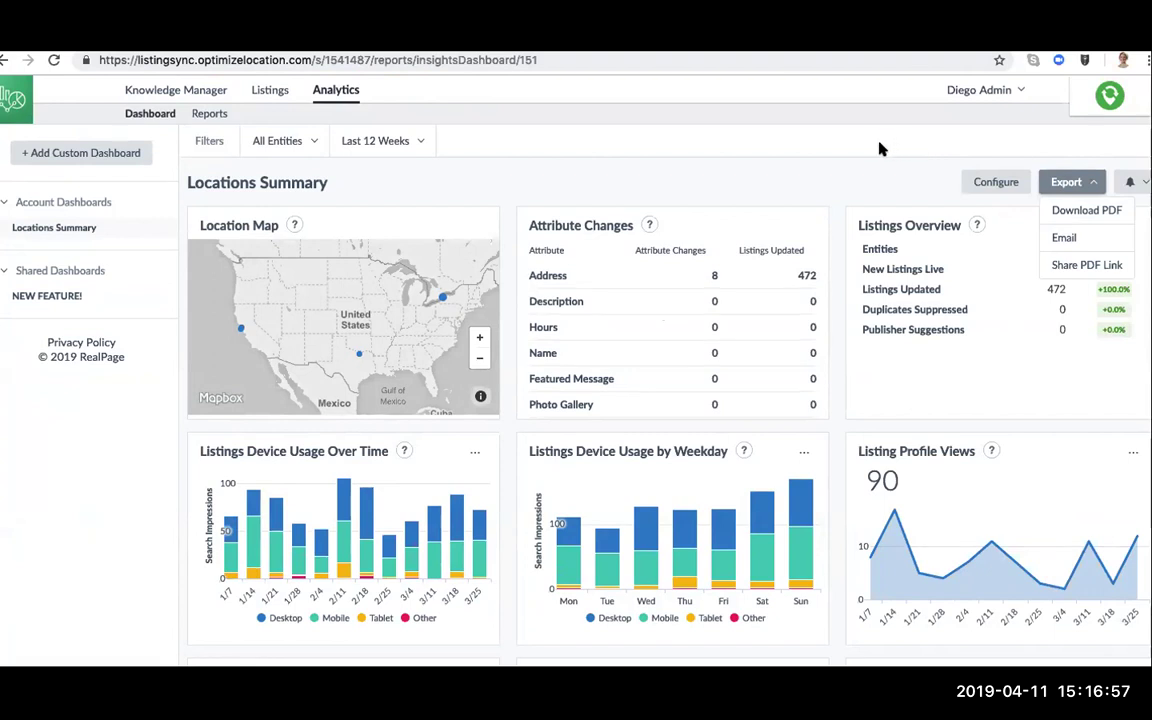
left_click(651, 137)
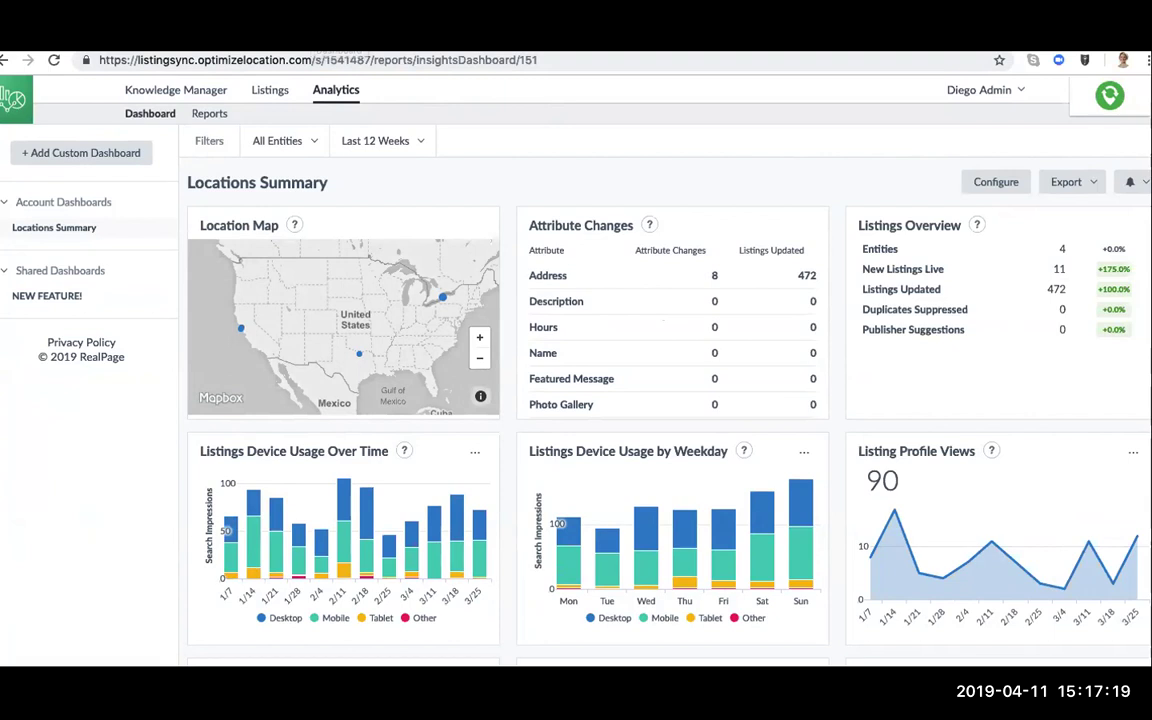
Switch to Listing Builder and examine the listing accuracy and sync status of the Listing Sync Pro sites.
key("ctrl+Tab")
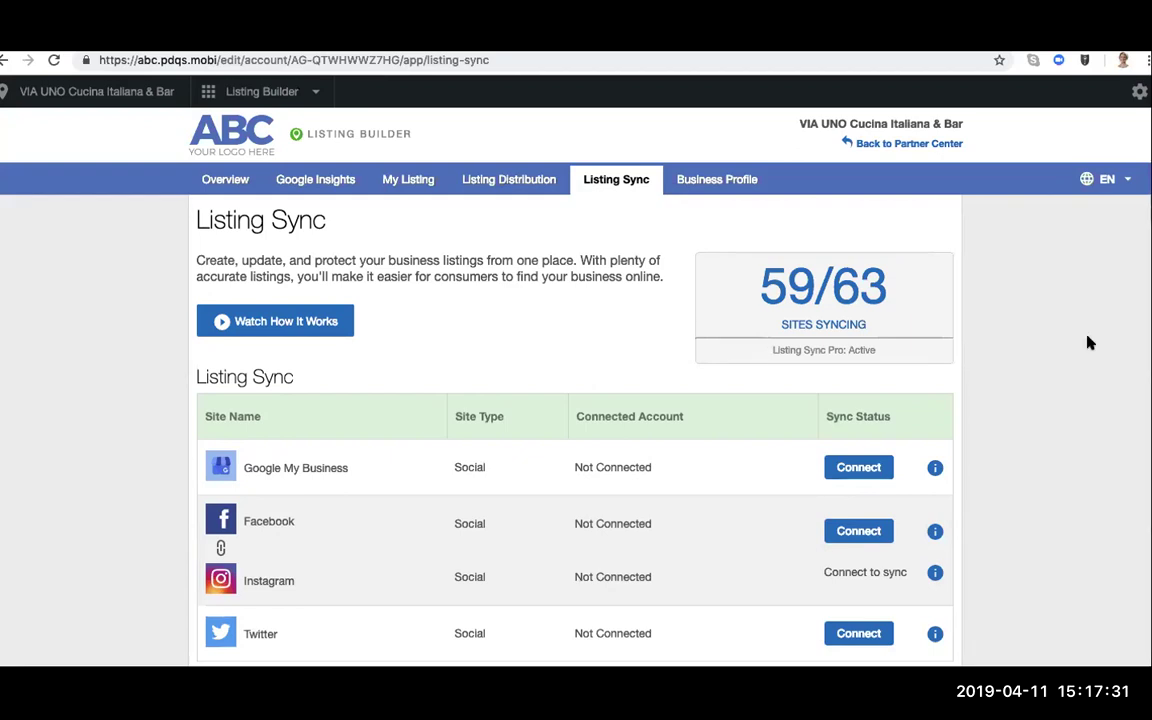
scroll(1090, 343, "down", 2)
scroll(1090, 343, "down", 10)
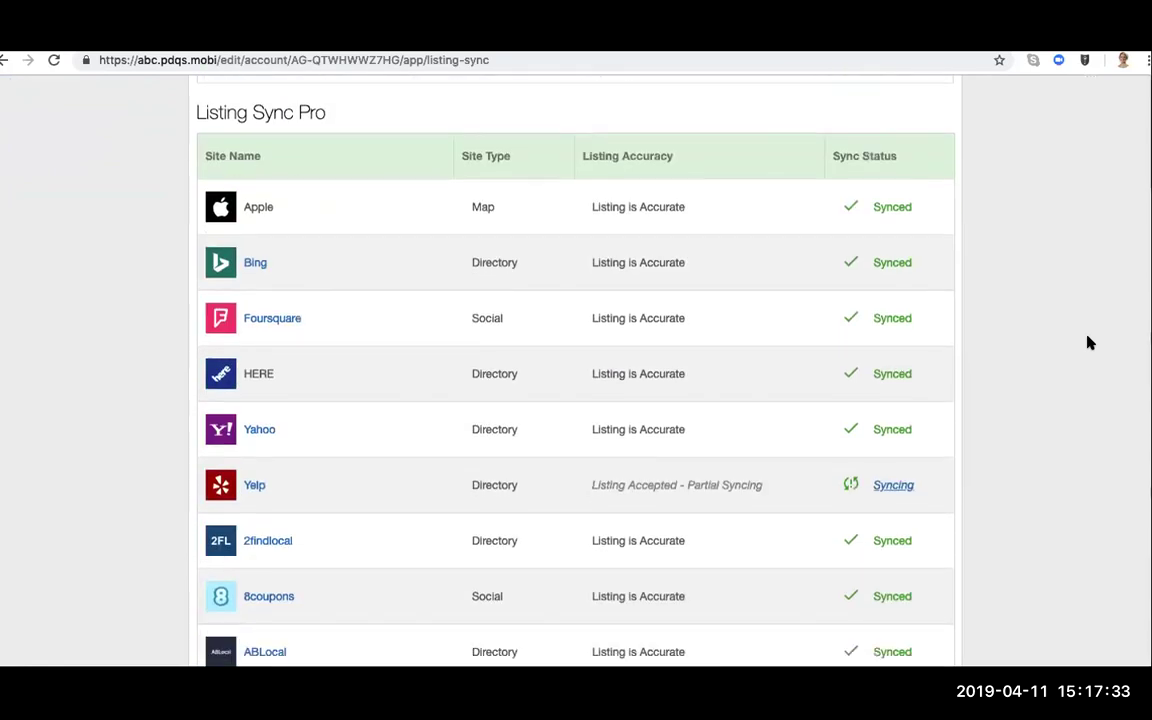
scroll(1090, 343, "down", 3)
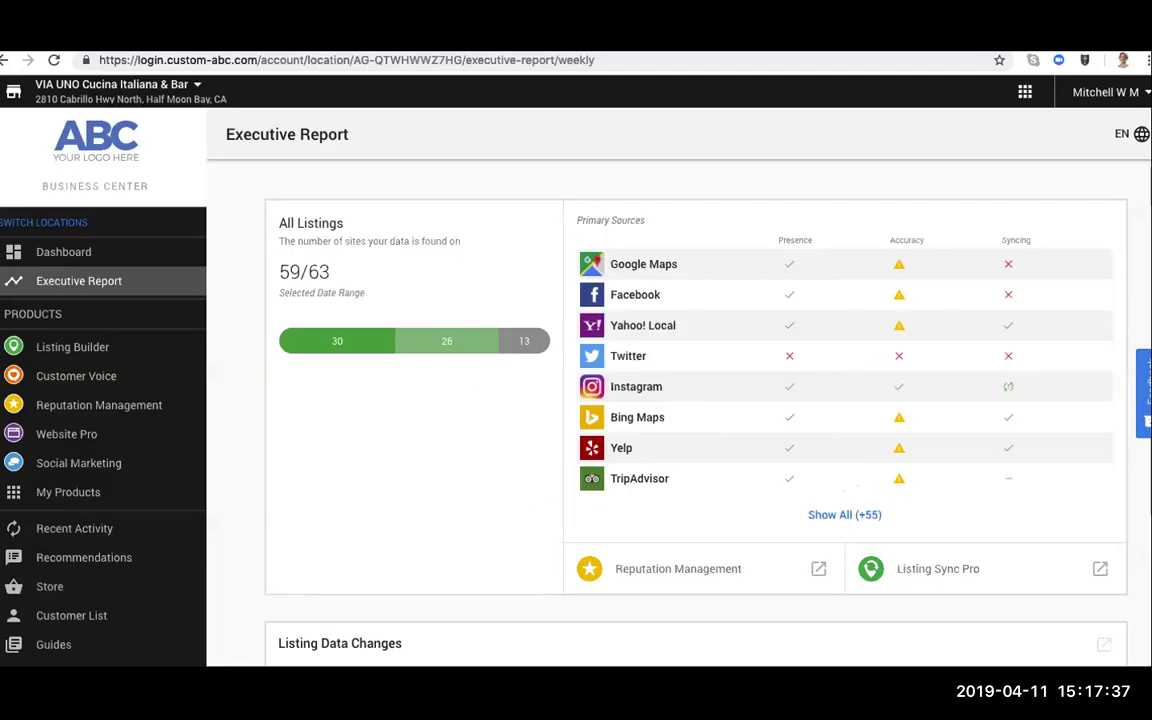
Switch to the April 10, 2019 Vendasta support article on direct Yext Dashboard access and show its opening sections.
key("ctrl+Tab")
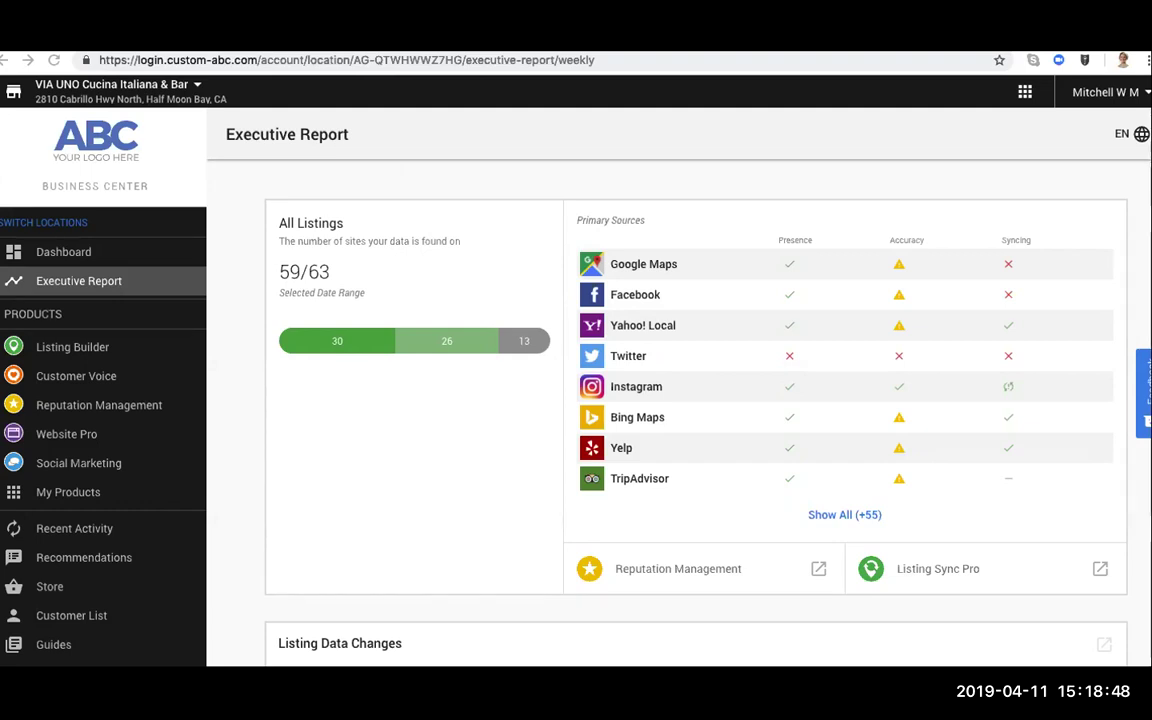
key("ctrl+Tab")
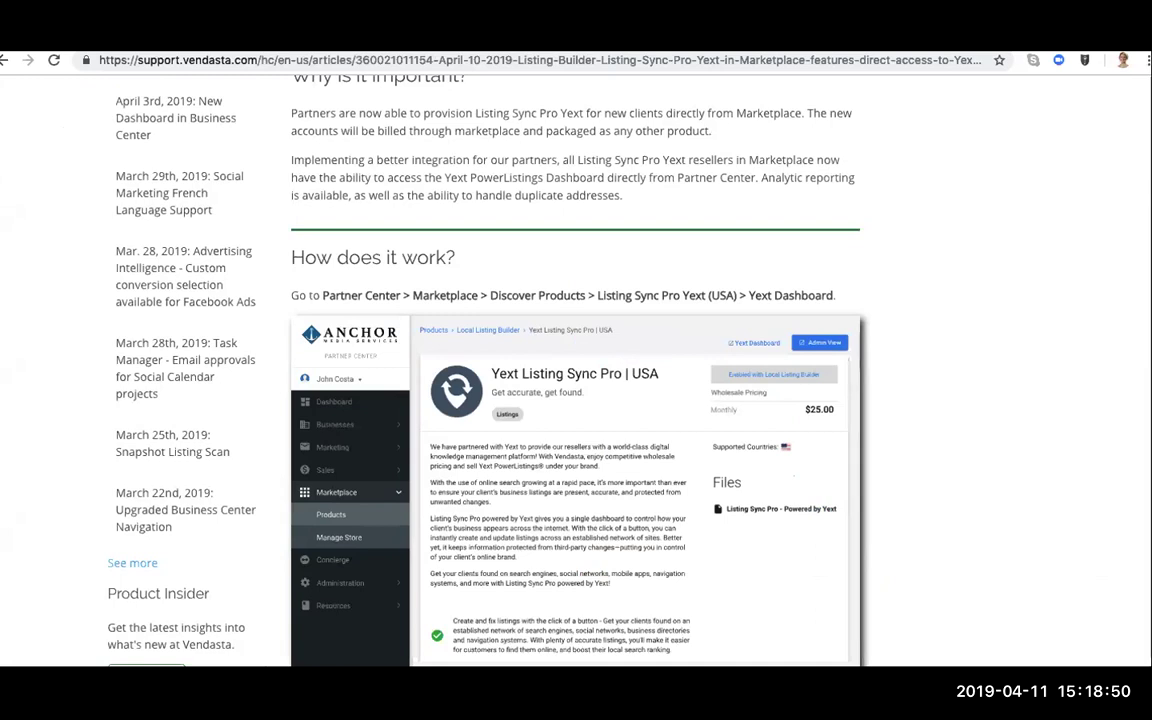
scroll(581, 247, "up", 3)
scroll(581, 247, "up", 3)
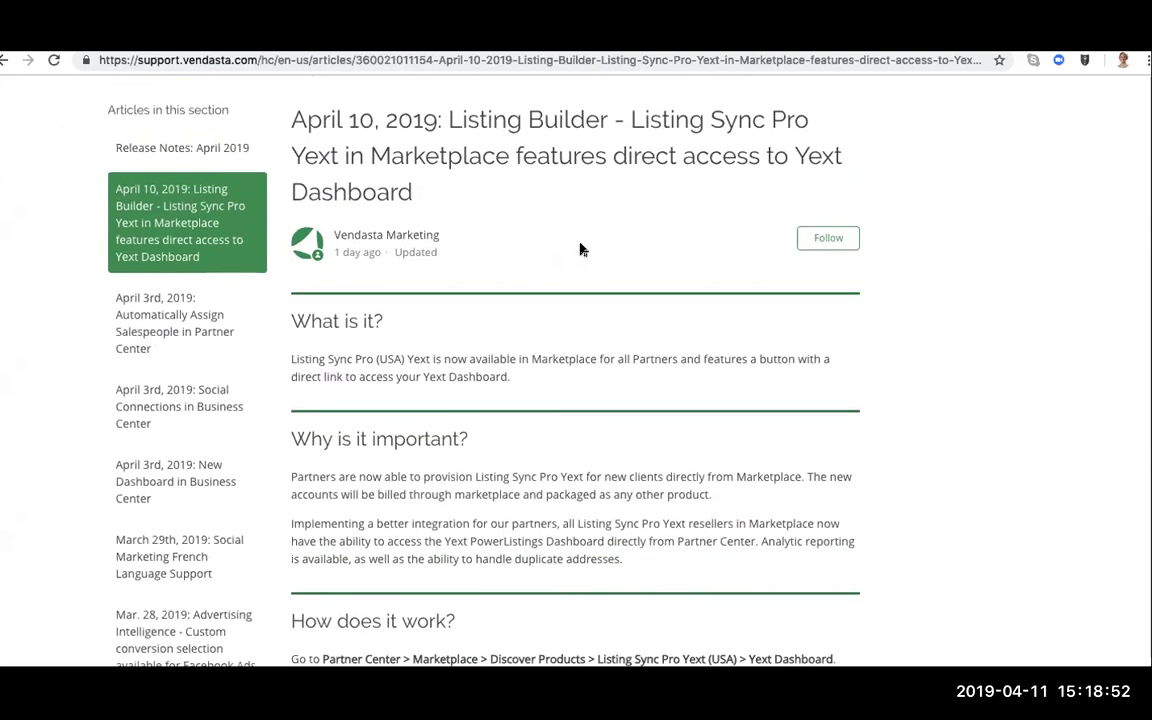